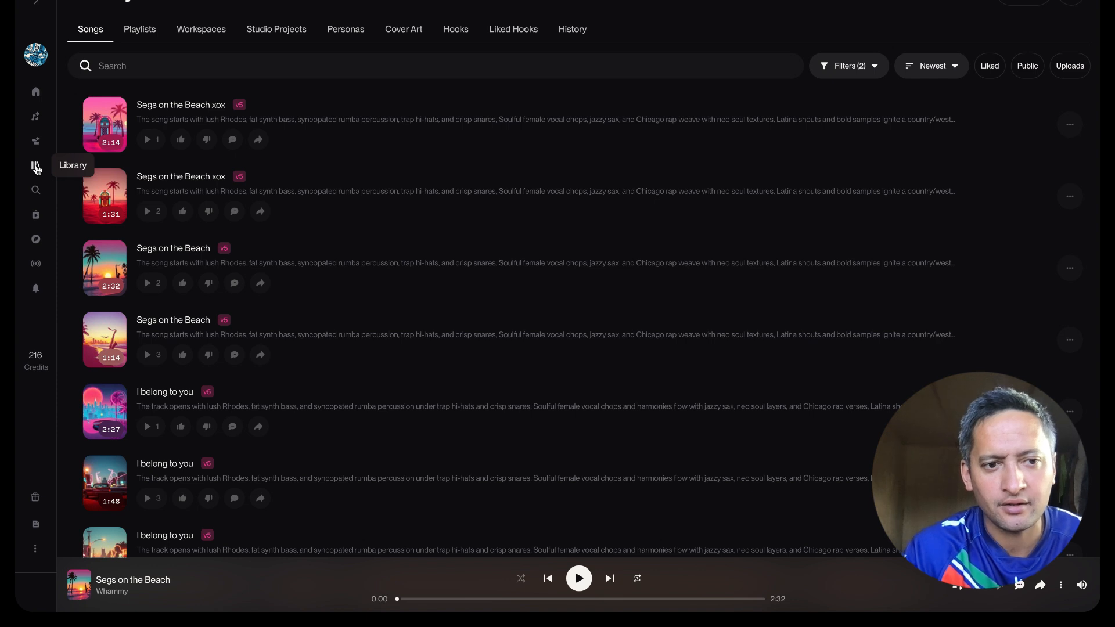
- Upload the Tutorial.wav audio file from the library page, save the full clip and continue with it as a Cover
{"action": "left_click", "coordinate": [36, 168]}
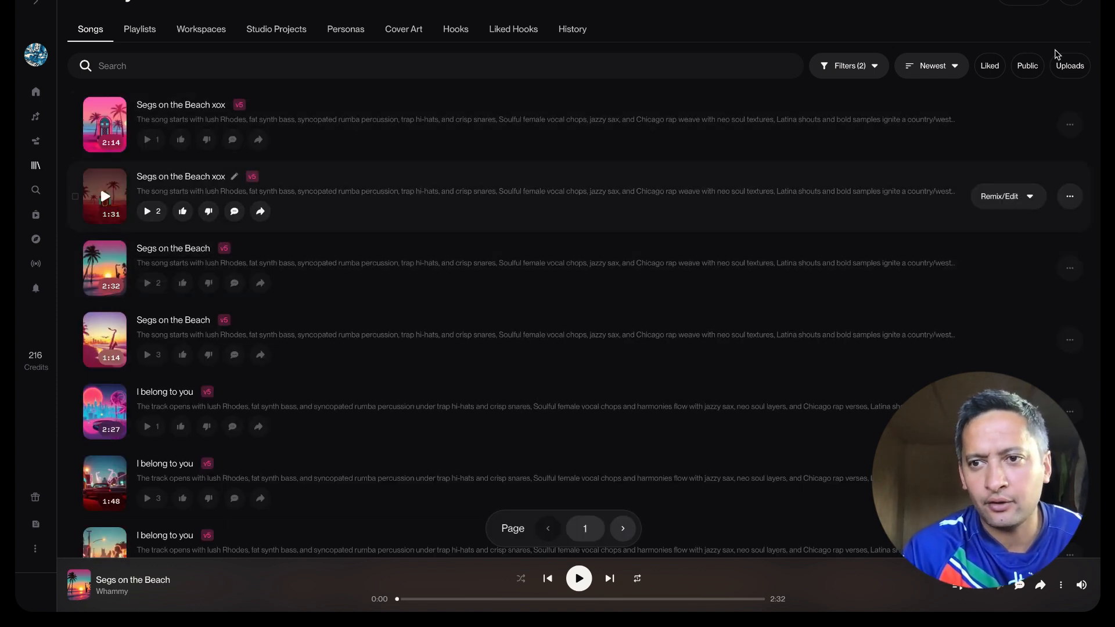
{"action": "left_click", "coordinate": [1023, 2]}
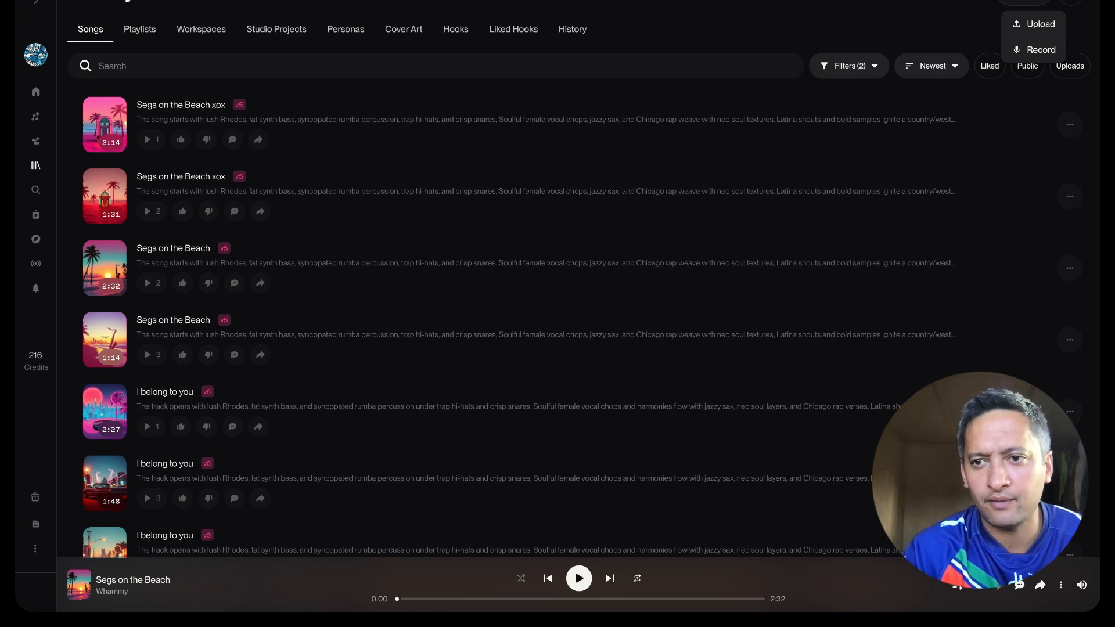
{"action": "left_click", "coordinate": [1035, 26]}
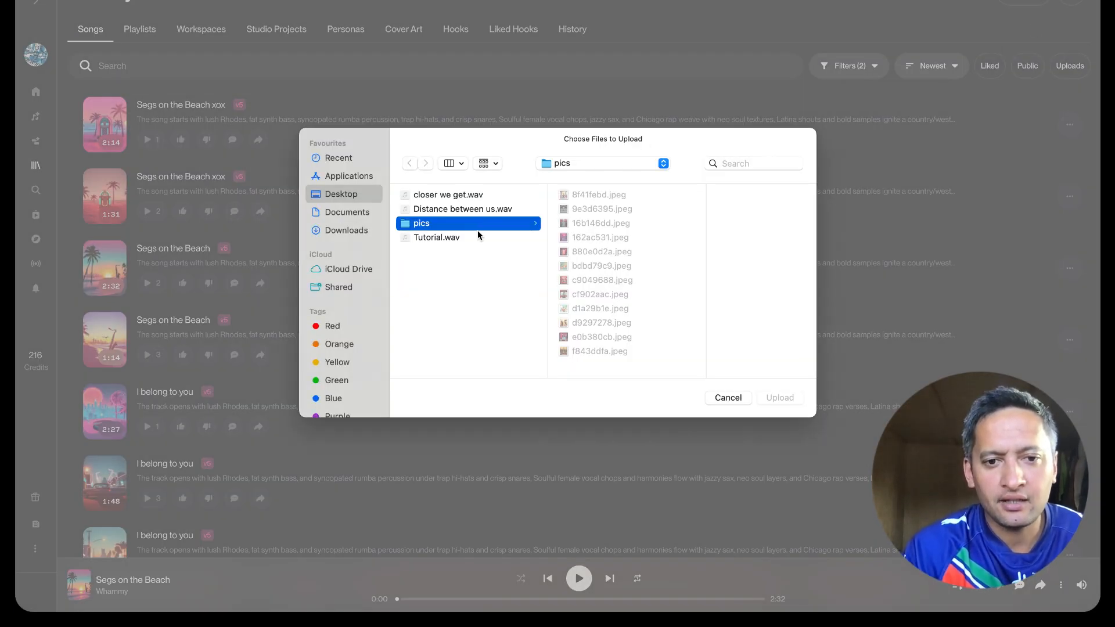
{"action": "double_click", "coordinate": [462, 238]}
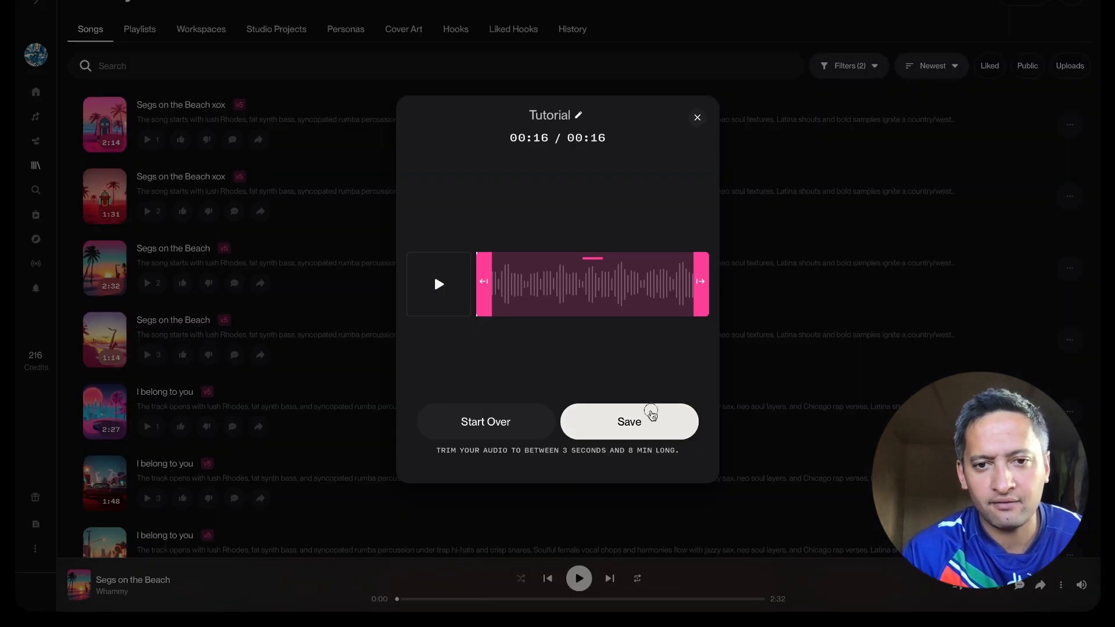
{"action": "left_click", "coordinate": [653, 416]}
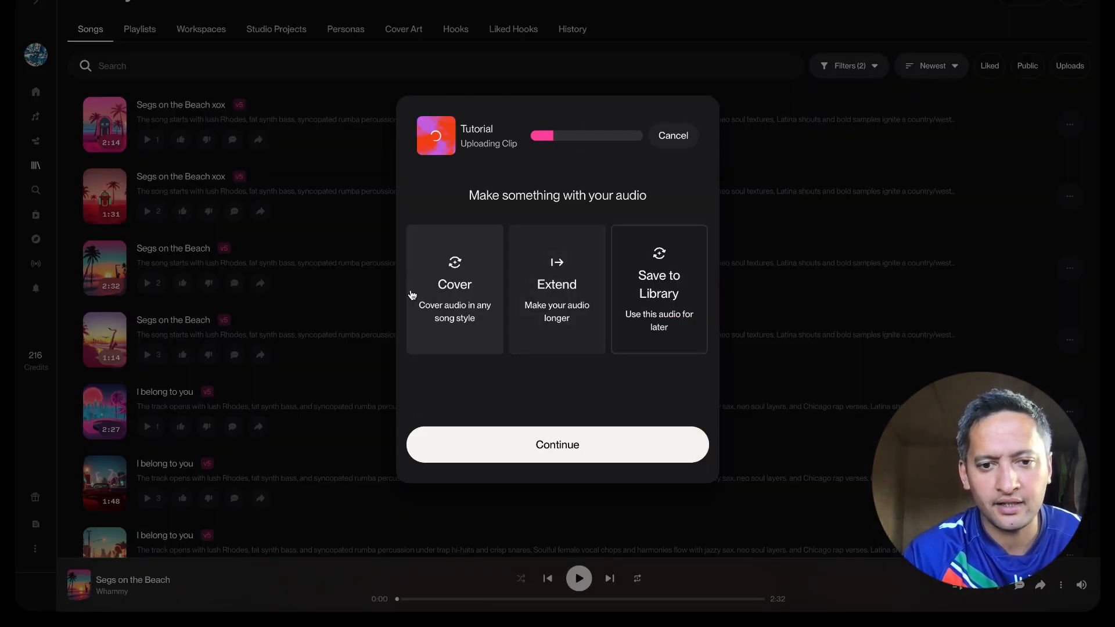
{"action": "left_click", "coordinate": [450, 293]}
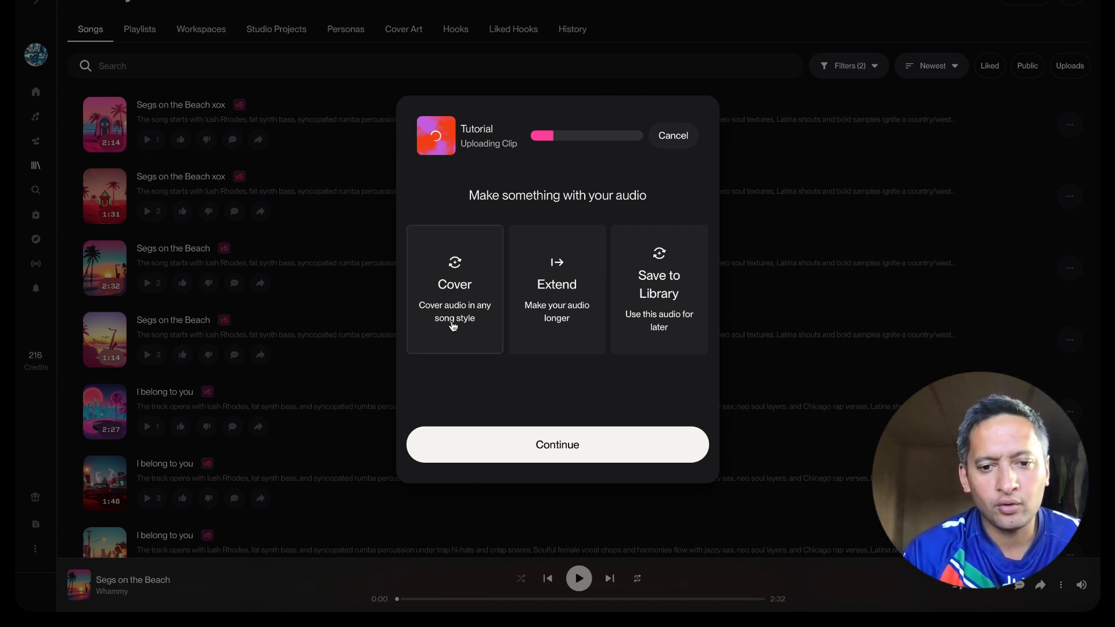
{"action": "left_click", "coordinate": [542, 444]}
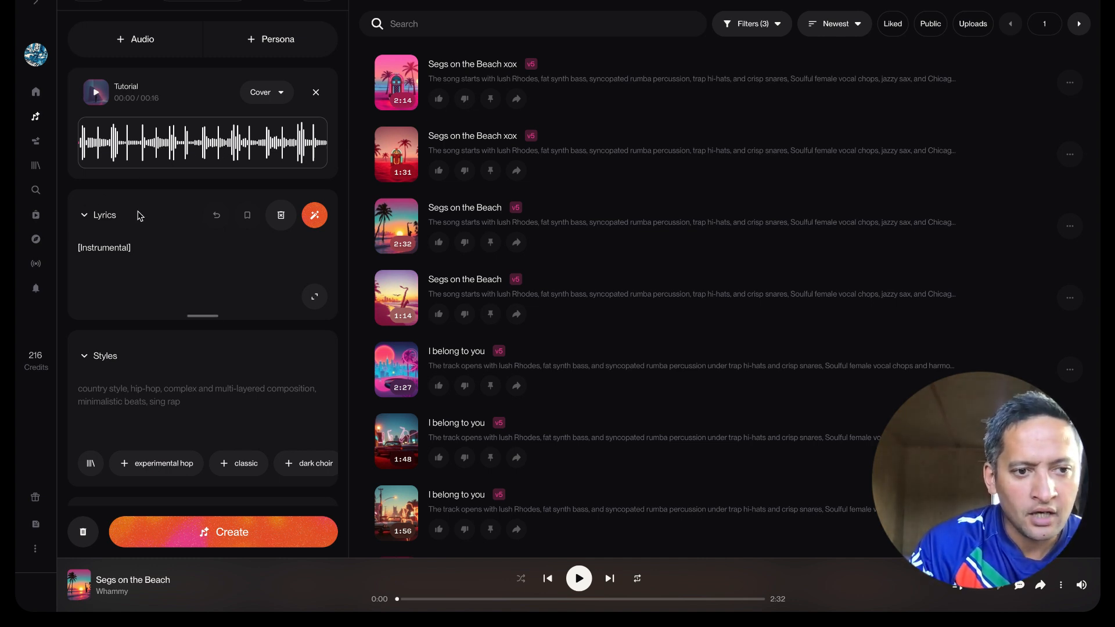
- Clear the [Instrumental] tag from the cover's lyrics and collapse the lyrics section
{"action": "left_click", "coordinate": [84, 216]}
{"action": "left_click", "coordinate": [151, 224]}
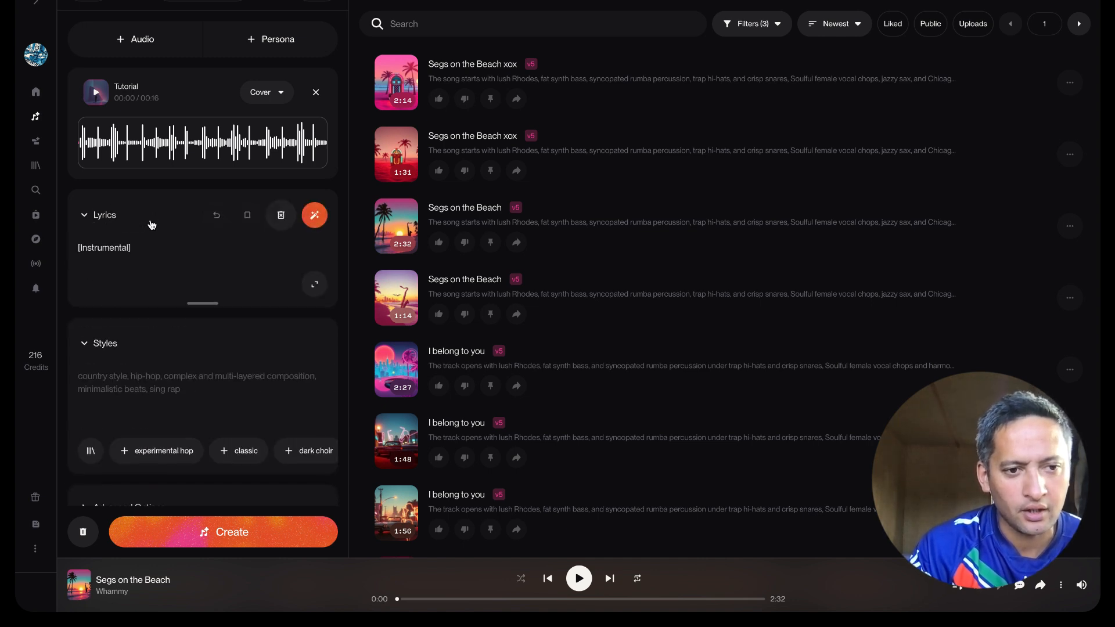
{"action": "key", "text": "BackSpace"}
{"action": "key", "text": "BackSpace"}
{"action": "key", "text": "BackSpace"}
{"action": "key", "text": "BackSpace"}
{"action": "key", "text": "BackSpace"}
{"action": "key", "text": "BackSpace"}
{"action": "key", "text": "BackSpace"}
{"action": "key", "text": "BackSpace"}
{"action": "key", "text": "BackSpace"}
{"action": "key", "text": "BackSpace"}
{"action": "key", "text": "BackSpace"}
{"action": "key", "text": "BackSpace"}
{"action": "key", "text": "BackSpace"}
{"action": "key", "text": "BackSpace"}
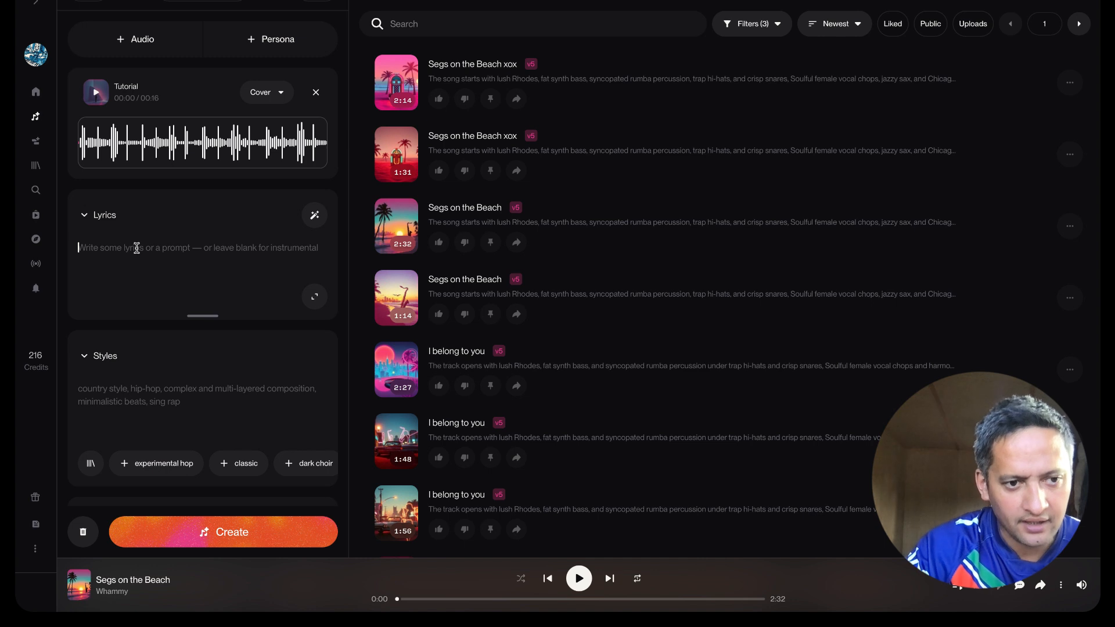
{"action": "left_click", "coordinate": [83, 216]}
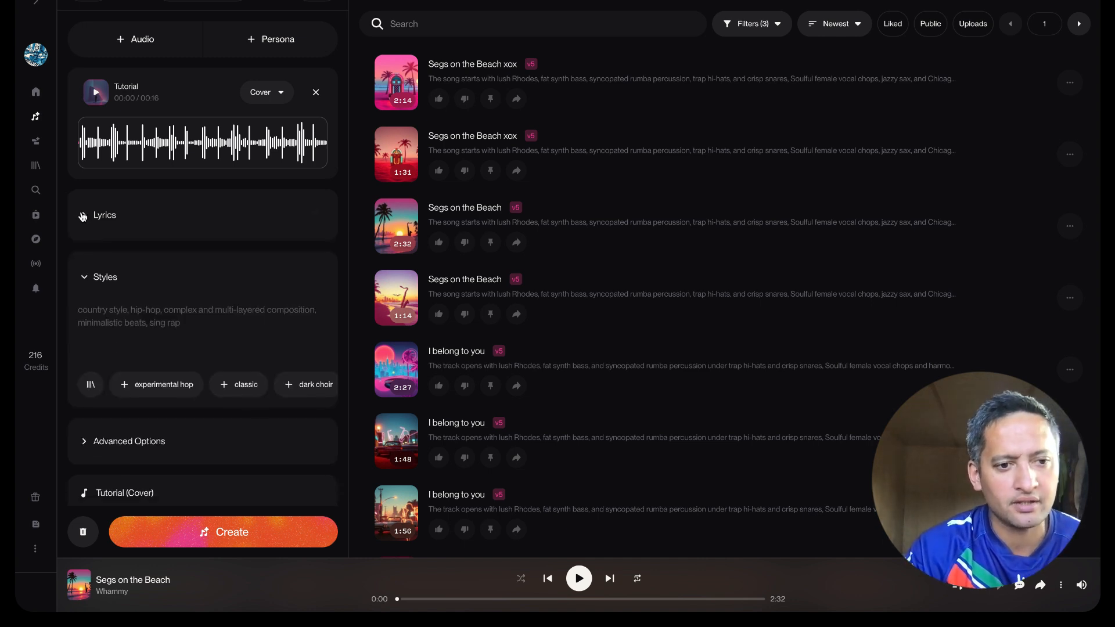
- Enter the styles "Reggae soul, romantic reggae, upbeat reggae, lullaby, island vibes, summer vibes, jazz undertones, classical orchestra" and slightly enlarge the styles box
{"action": "left_click", "coordinate": [85, 277]}
{"action": "left_click", "coordinate": [85, 278]}
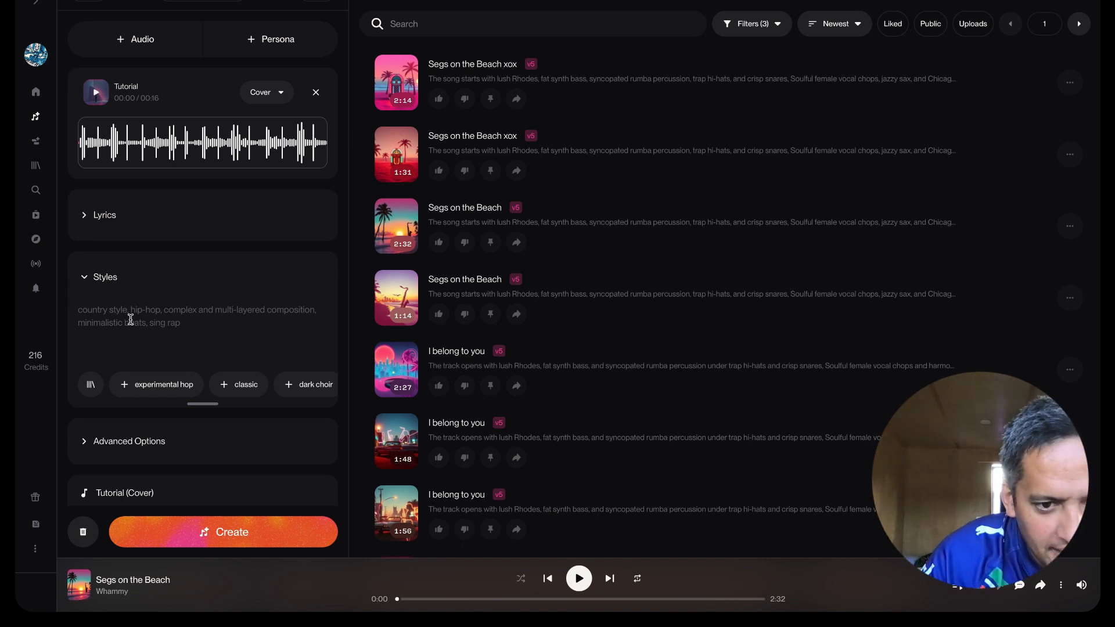
{"action": "left_click", "coordinate": [203, 323]}
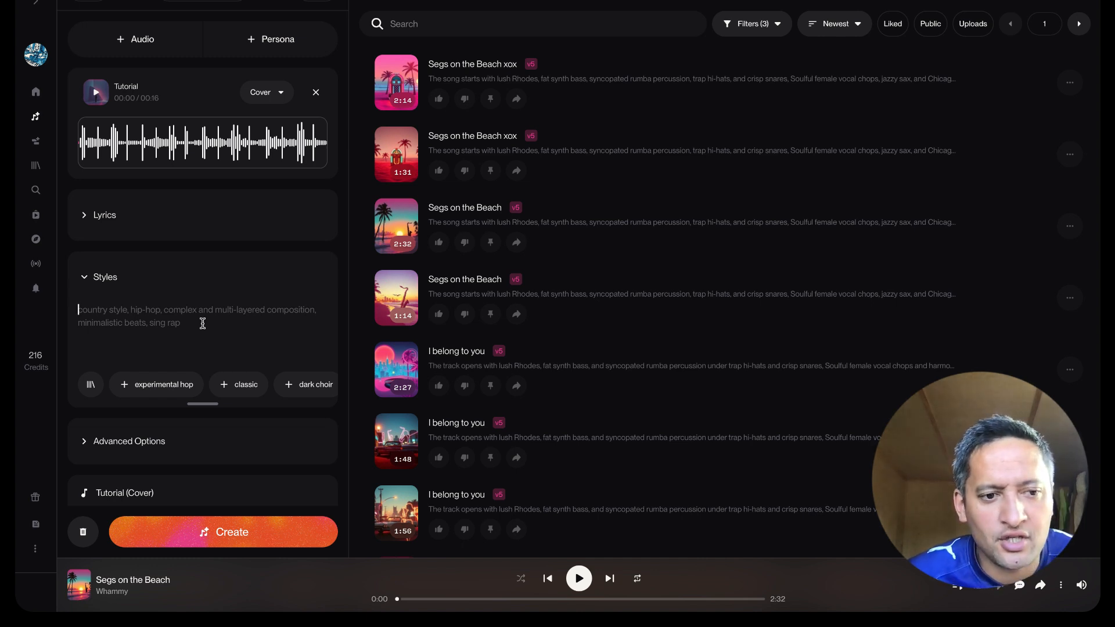
{"action": "left_click", "coordinate": [203, 324]}
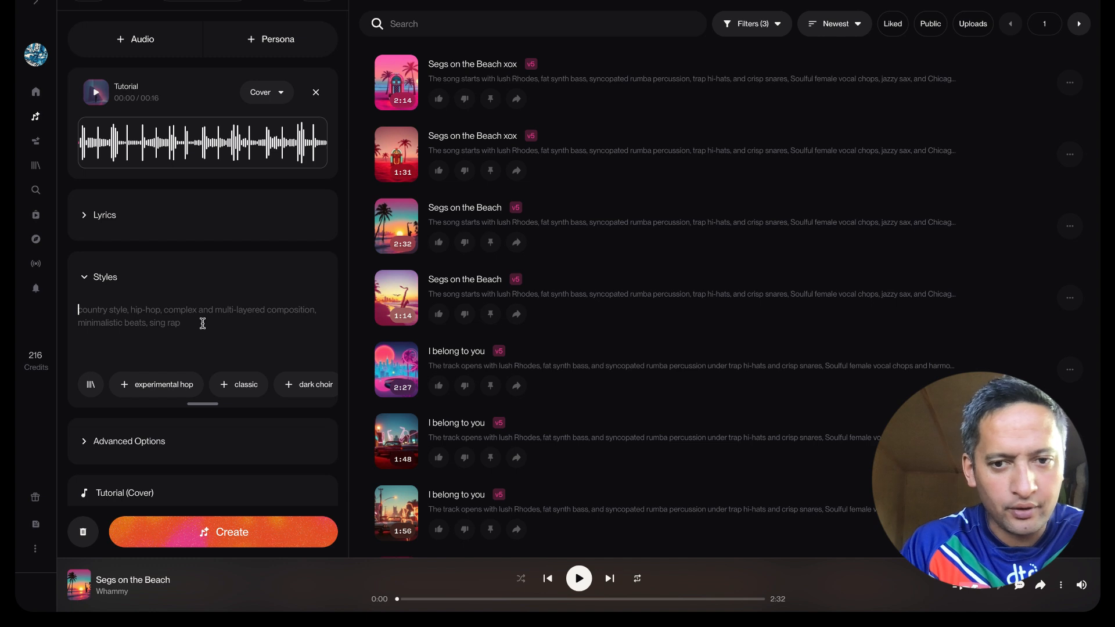
{"action": "type", "text": "Reggae"}
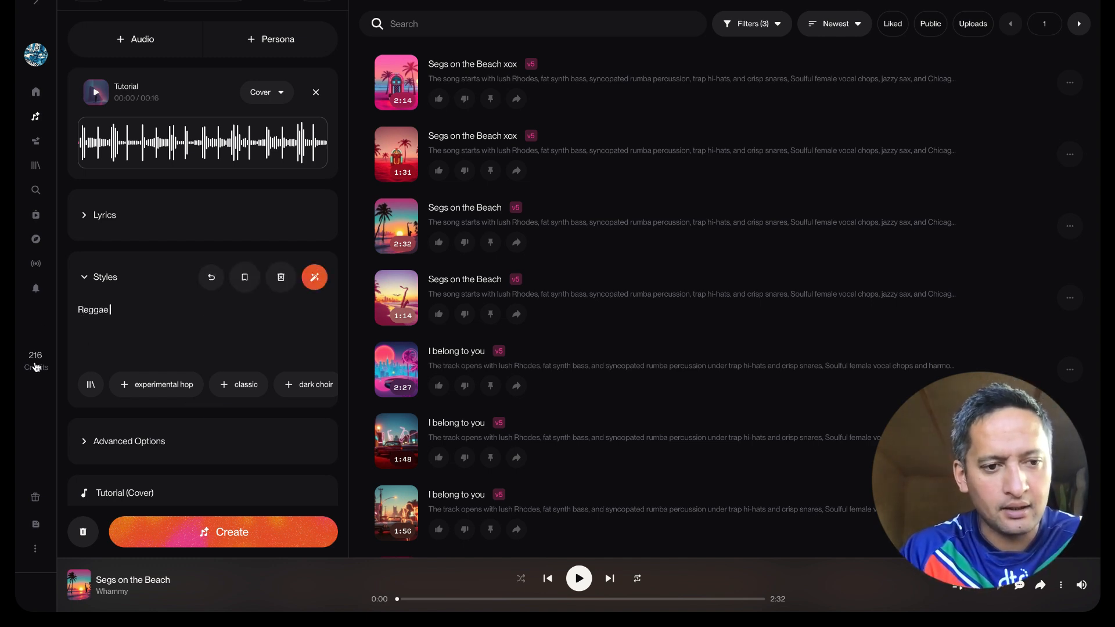
{"action": "type", "text": " sou"}
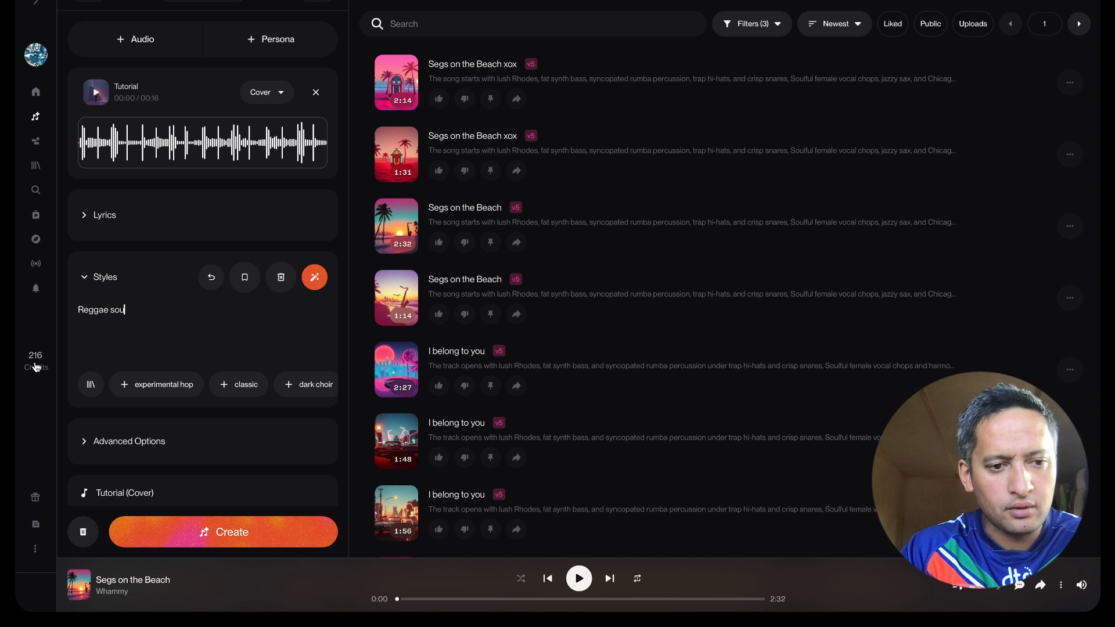
{"action": "type", "text": "l, rom"}
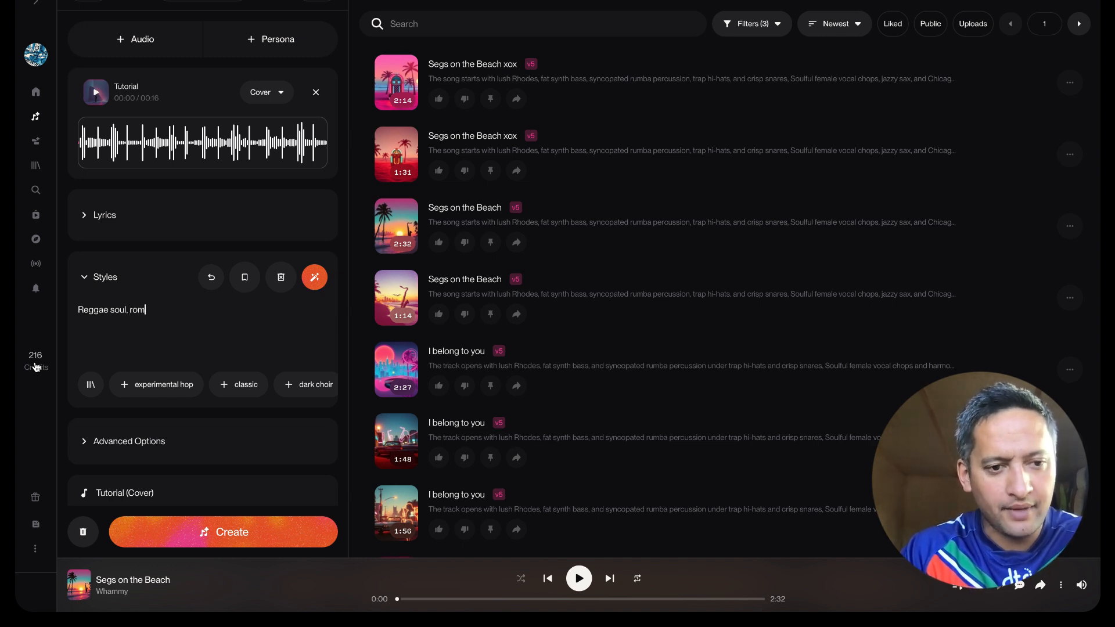
{"action": "type", "text": "antic regg"}
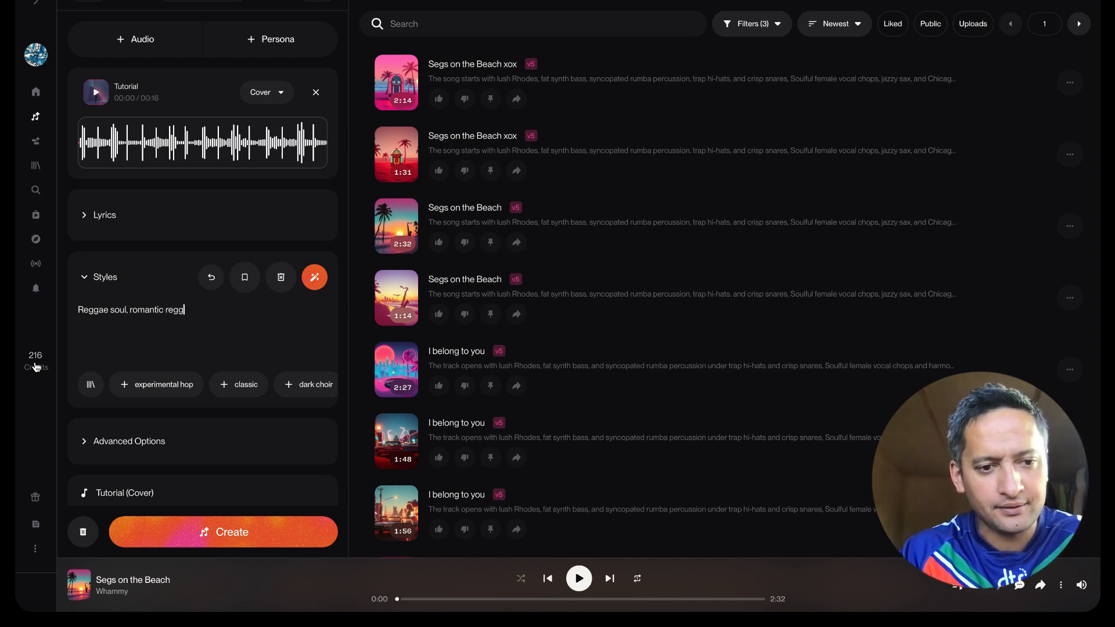
{"action": "type", "text": "ae, upbeat reg"}
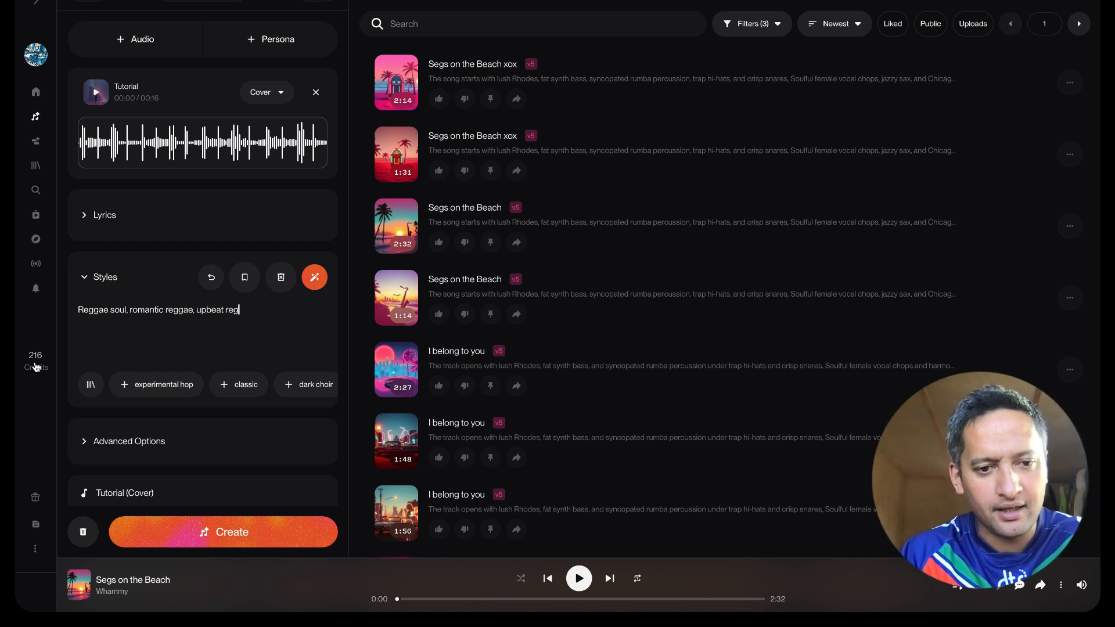
{"action": "type", "text": "gae, lullaby,"}
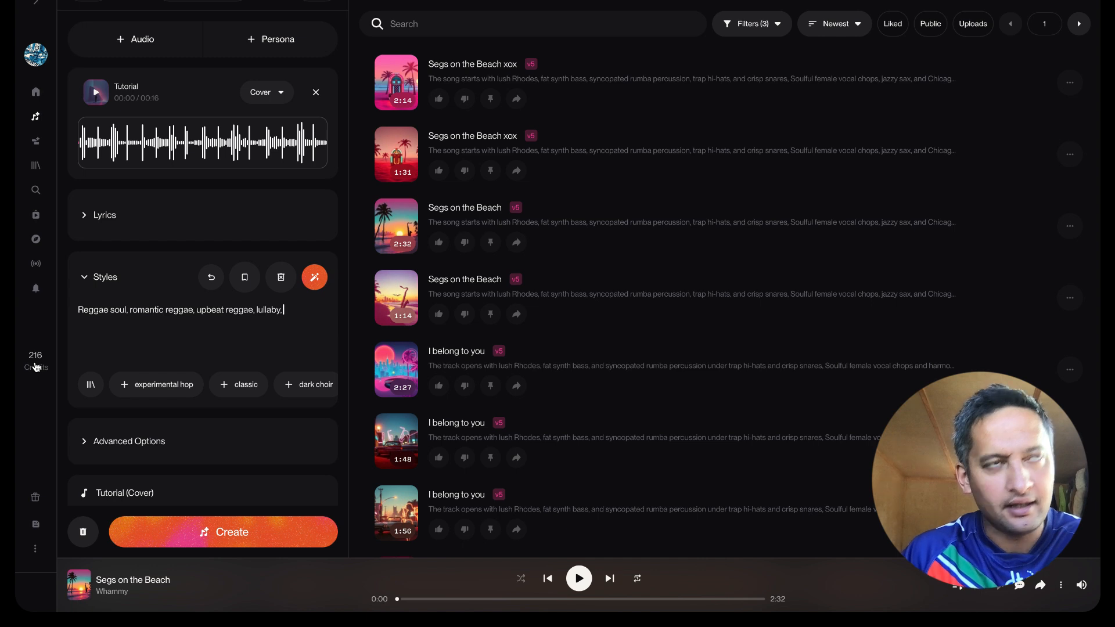
{"action": "type", "text": " is"}
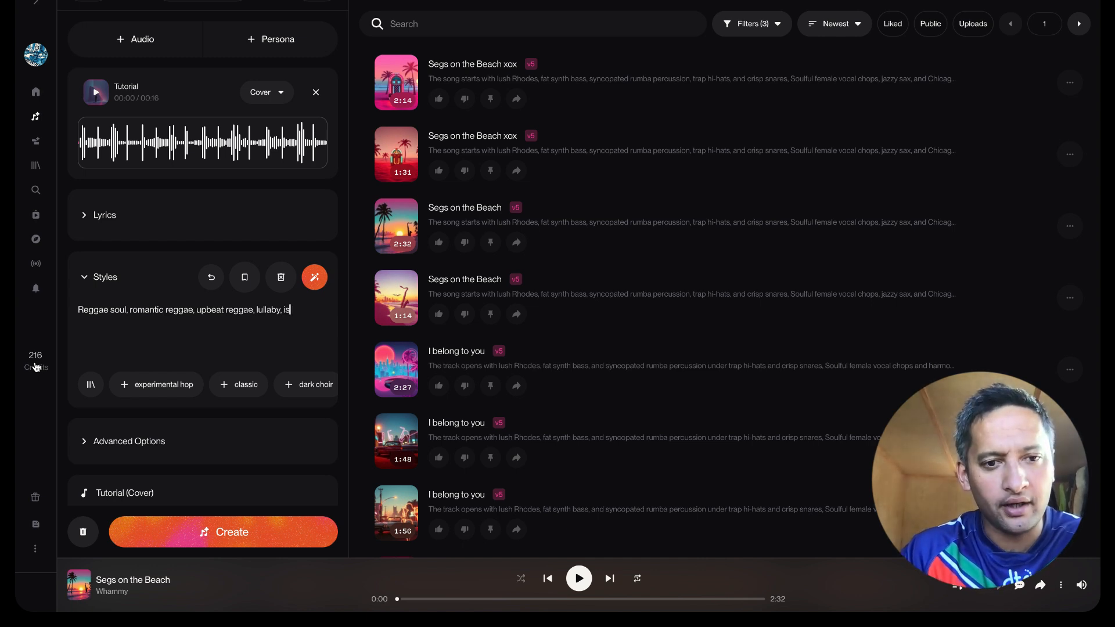
{"action": "type", "text": "land vibes, summer"}
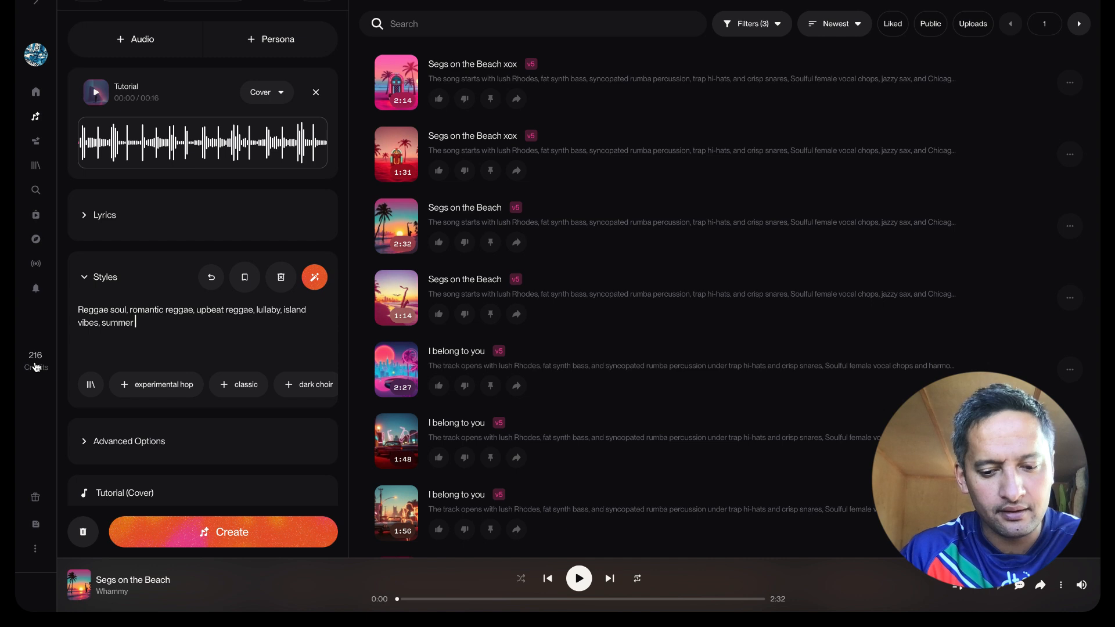
{"action": "type", "text": " vibes,"}
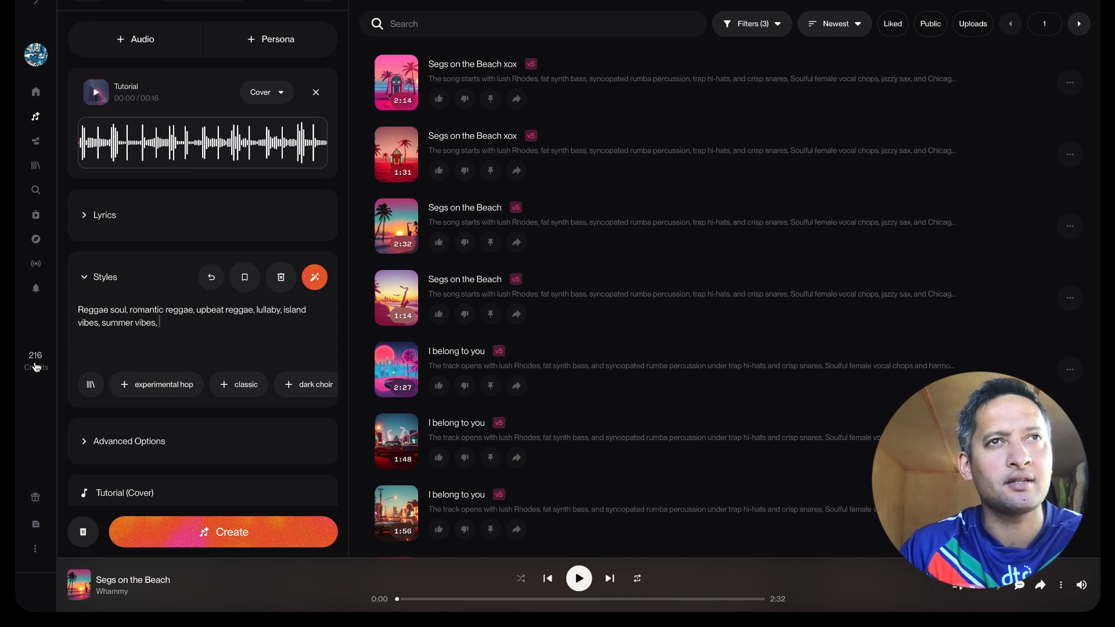
{"action": "type", "text": " jazz"}
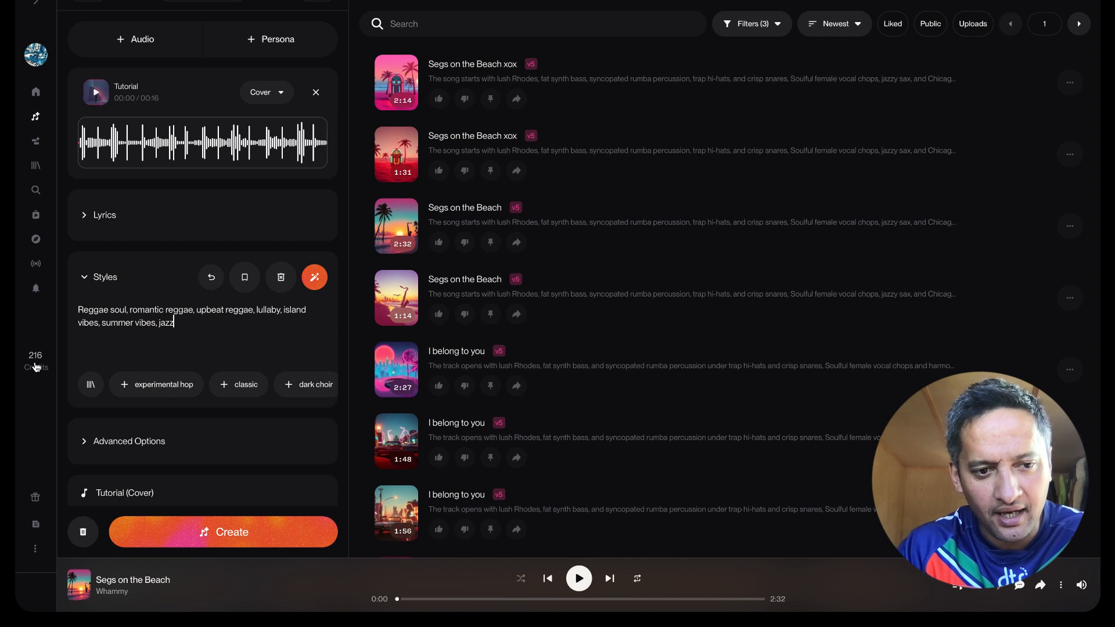
{"action": "type", "text": " undertones, "}
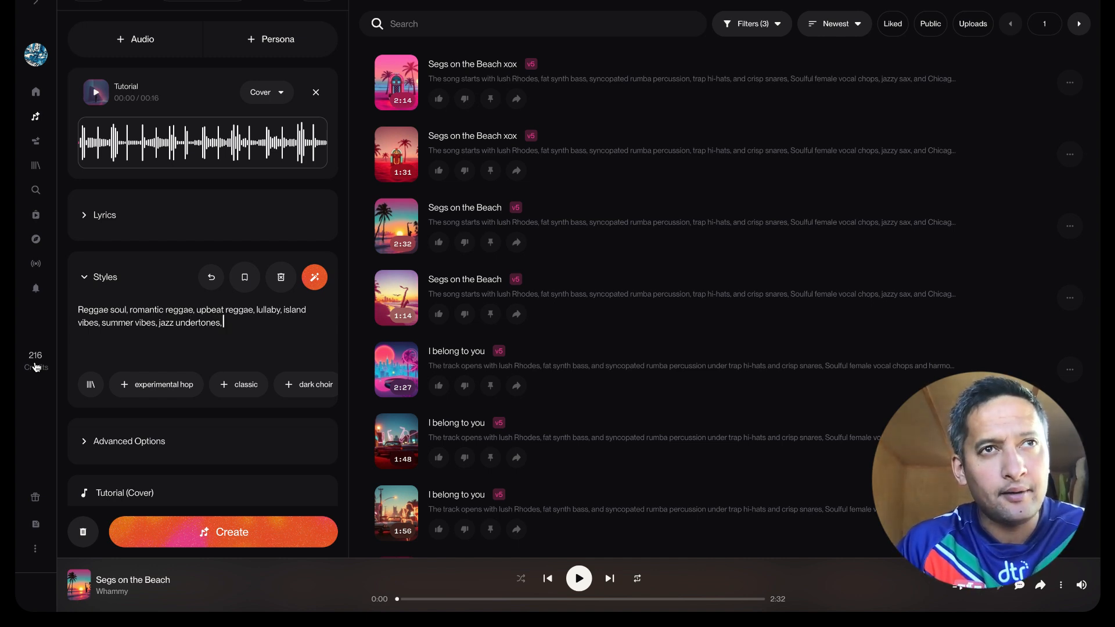
{"action": "type", "text": "classical c"}
{"action": "type", "text": "rchestra"}
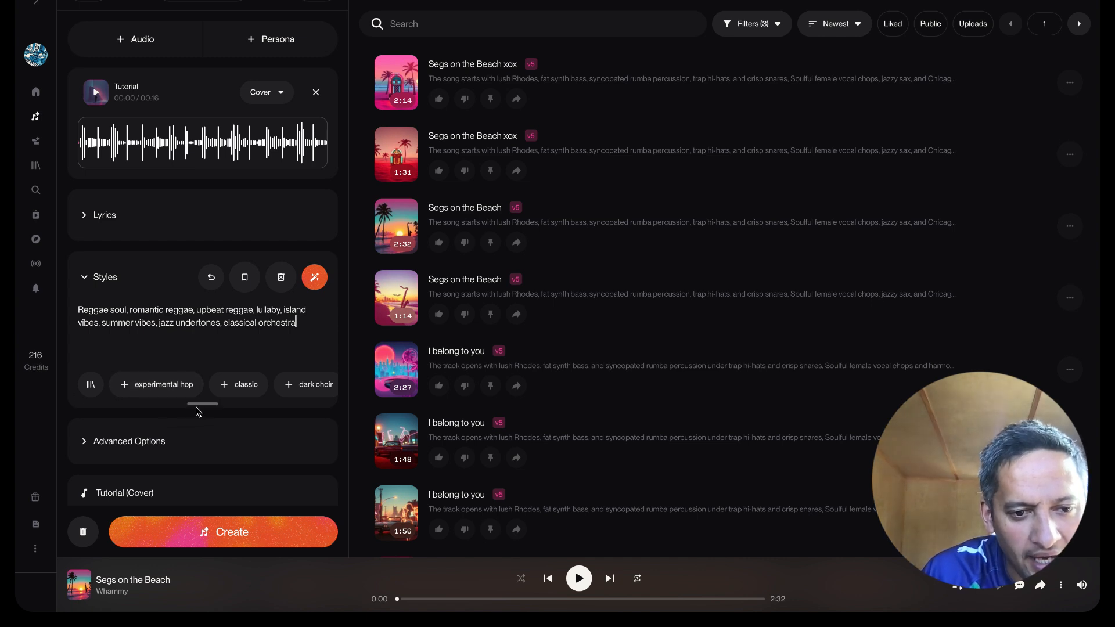
{"action": "left_click_drag", "start_coordinate": [196, 406], "coordinate": [232, 411]}
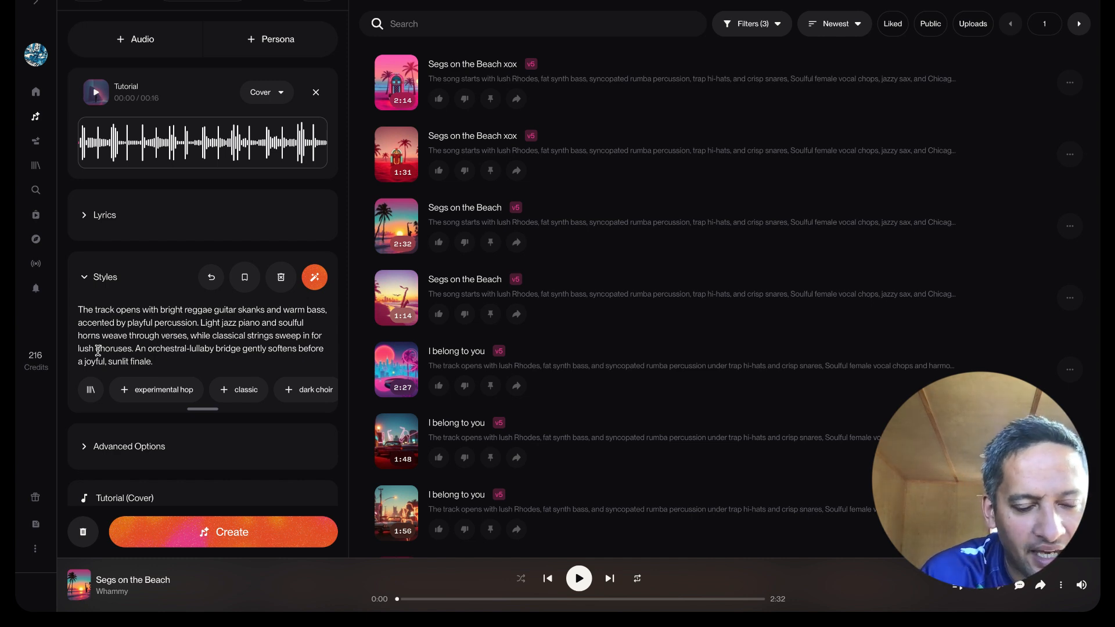
- Replace the word "skanks" with "riff" after "bright reggae guitar" in the style description
{"action": "left_click", "coordinate": [263, 309]}
{"action": "key", "text": "BackSpace"}
{"action": "key", "text": "BackSpace"}
{"action": "key", "text": "BackSpace"}
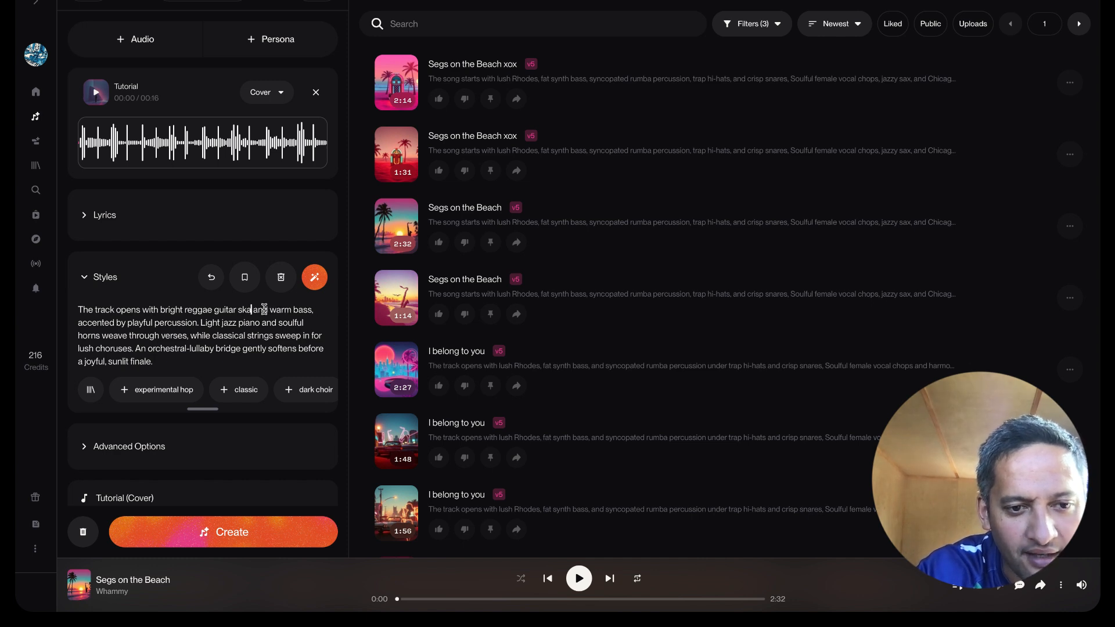
{"action": "key", "text": "BackSpace"}
{"action": "key", "text": "BackSpace"}
{"action": "key", "text": "BackSpace"}
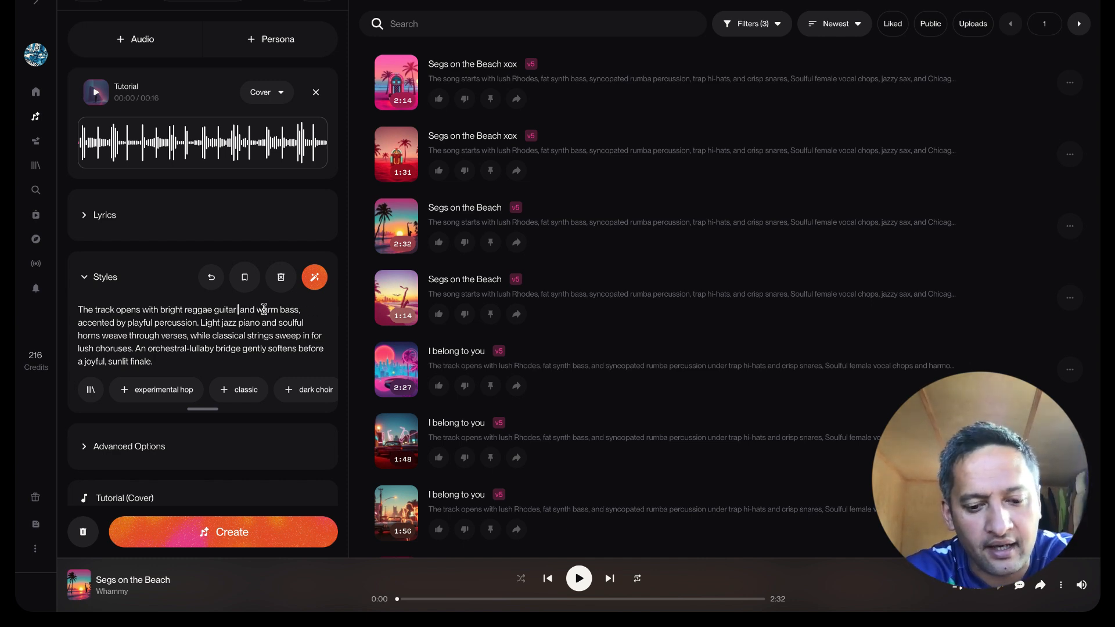
{"action": "type", "text": "ride"}
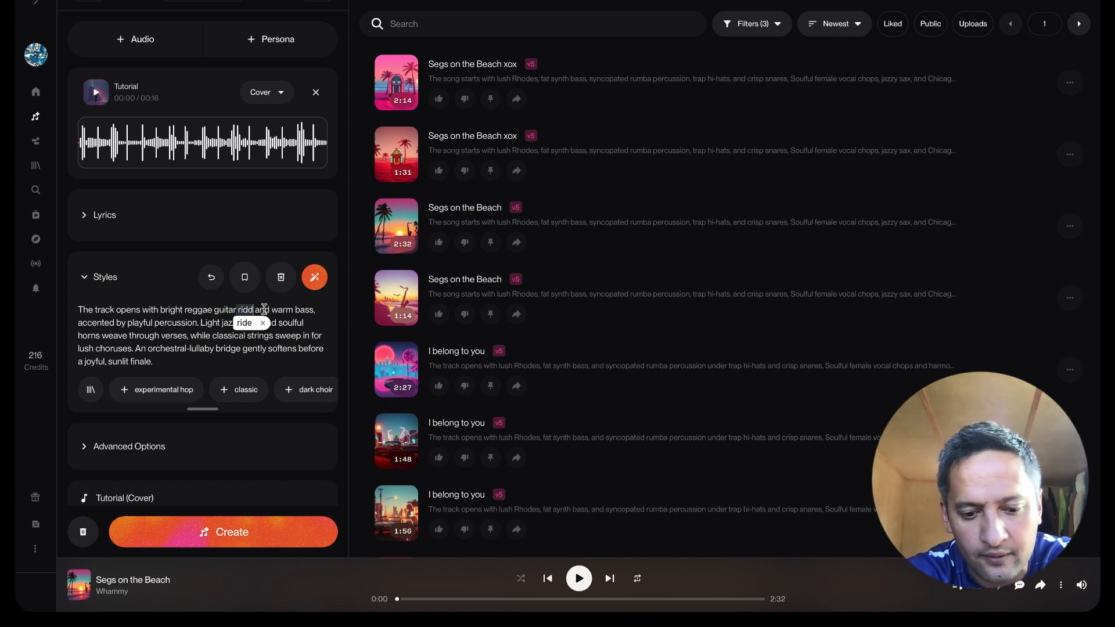
{"action": "key", "text": "BackSpace"}
{"action": "key", "text": "BackSpace"}
{"action": "key", "text": "BackSpace"}
{"action": "type", "text": "iff"}
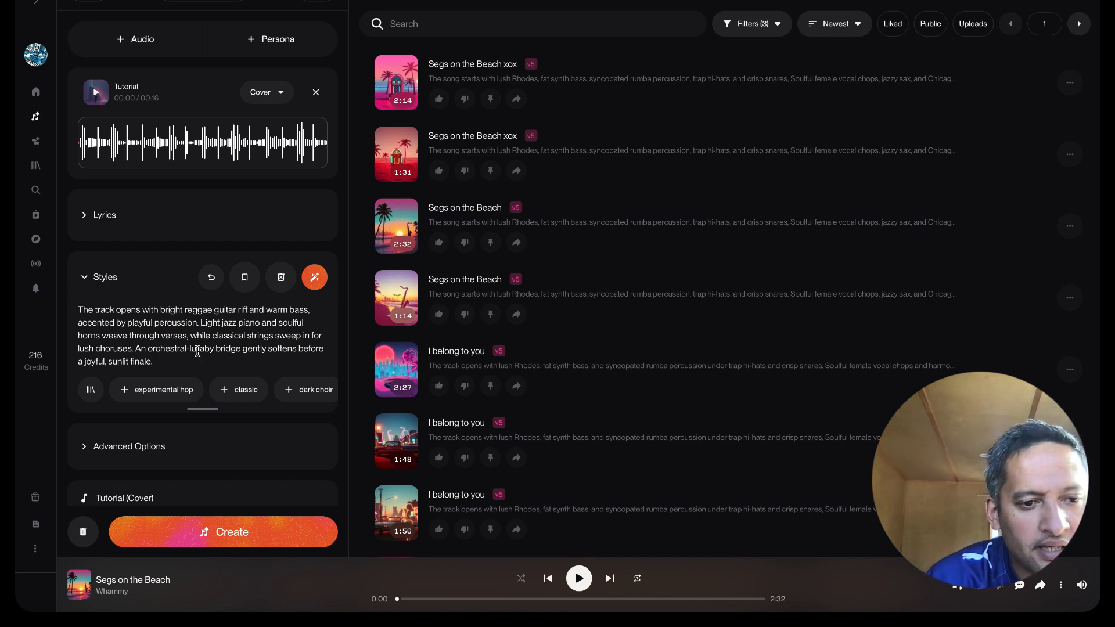
- Expand the cover's advanced options and raise Style Influence to 83%
{"action": "left_click", "coordinate": [102, 446]}
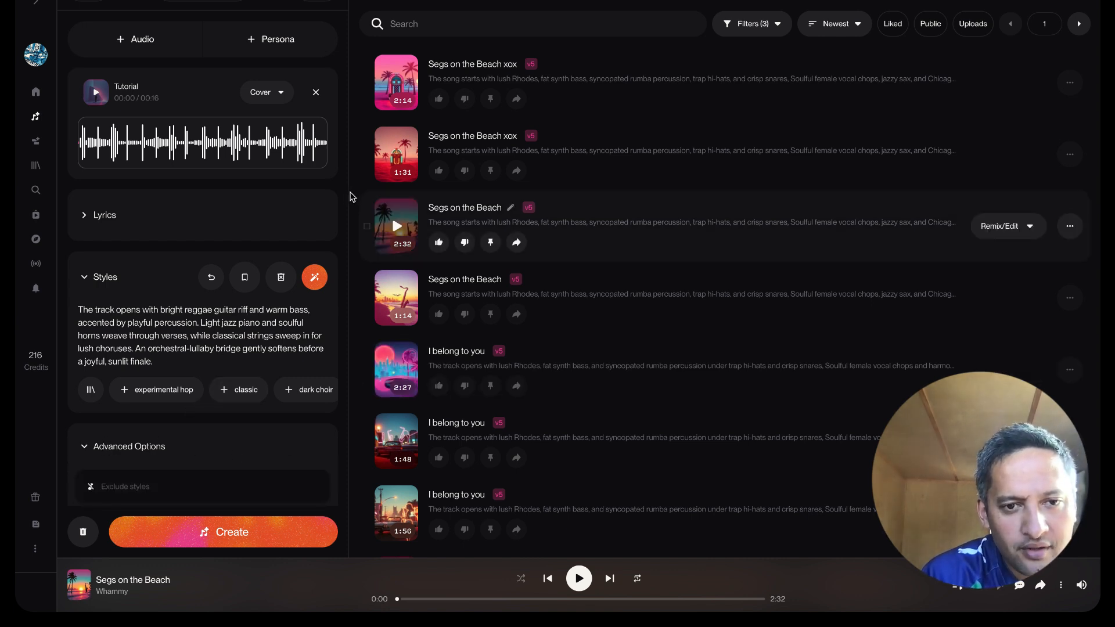
{"action": "scroll", "coordinate": [344, 194], "scroll_direction": "down", "scroll_amount": 4}
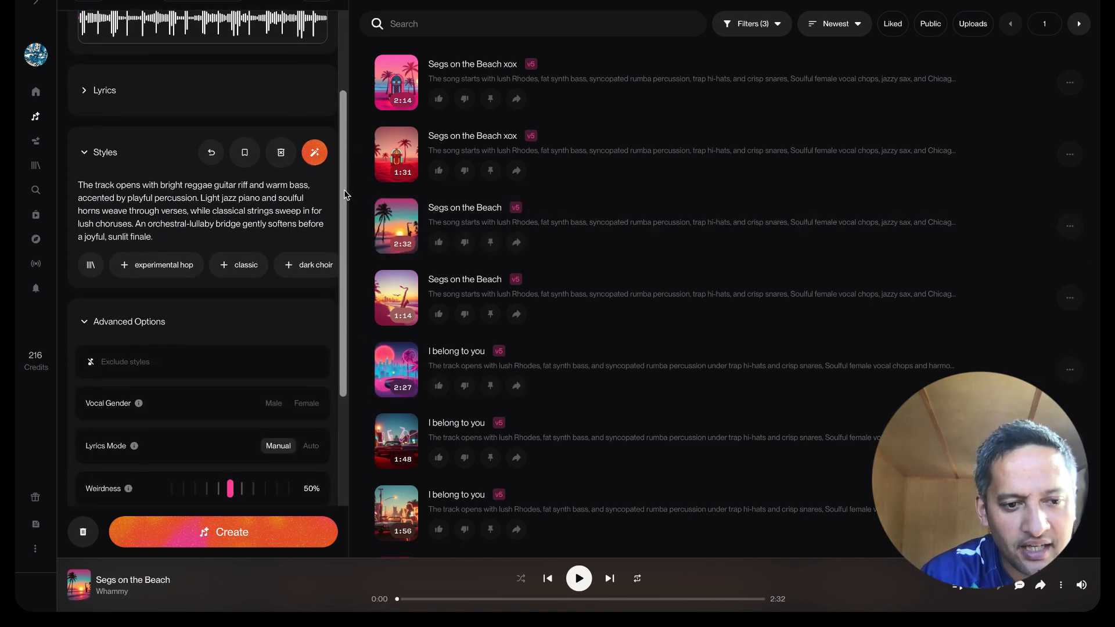
{"action": "scroll", "coordinate": [344, 194], "scroll_direction": "down", "scroll_amount": 1}
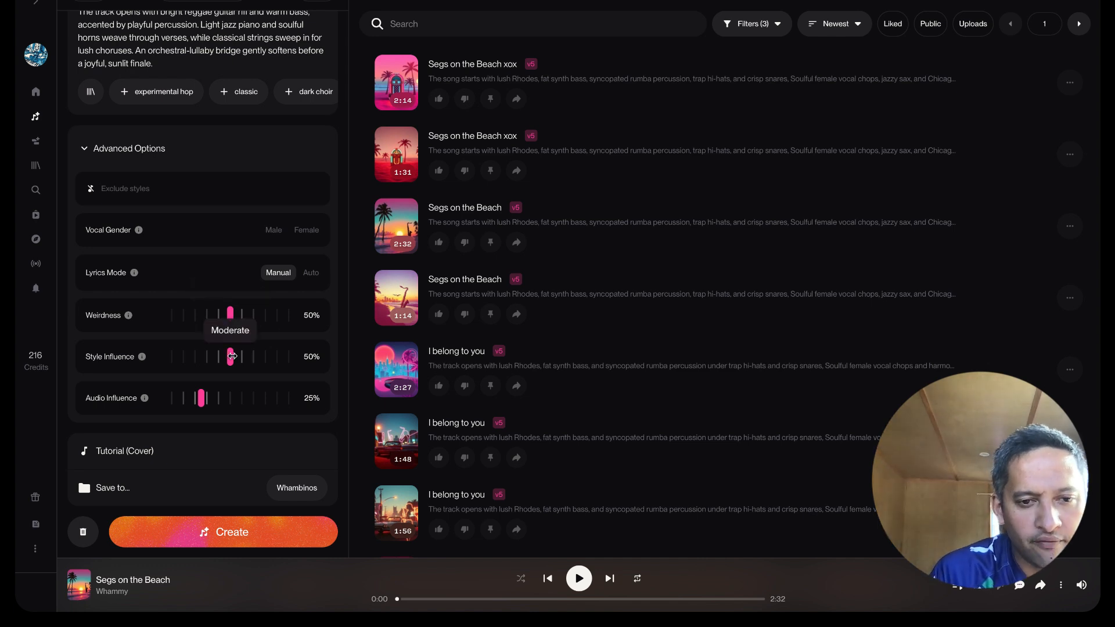
{"action": "left_click_drag", "start_coordinate": [231, 356], "coordinate": [270, 370]}
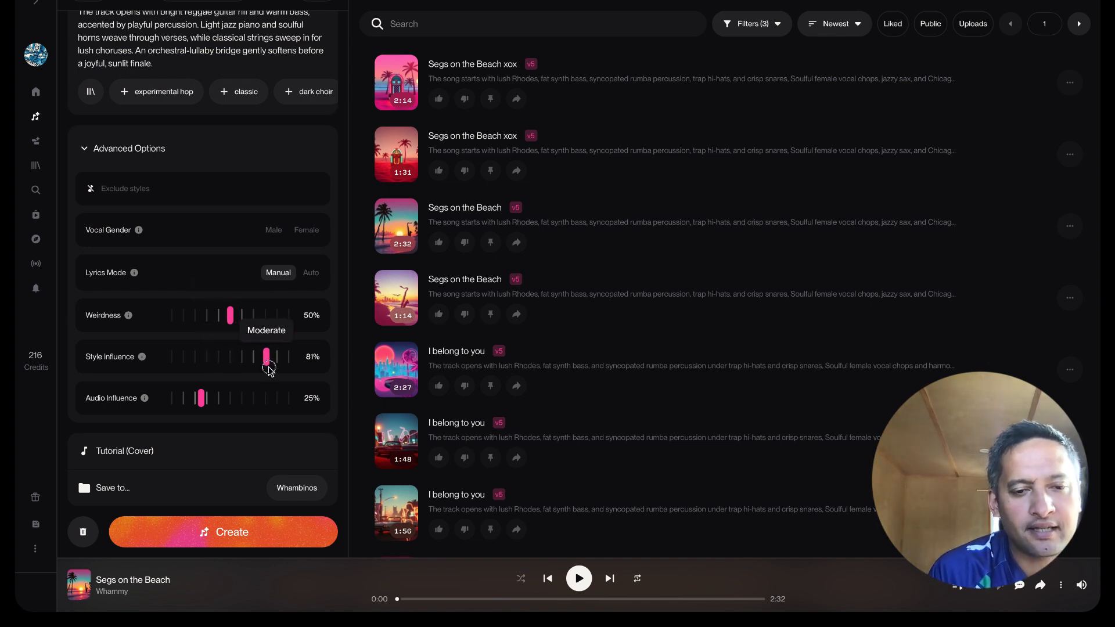
{"action": "left_click_drag", "start_coordinate": [270, 370], "coordinate": [272, 372]}
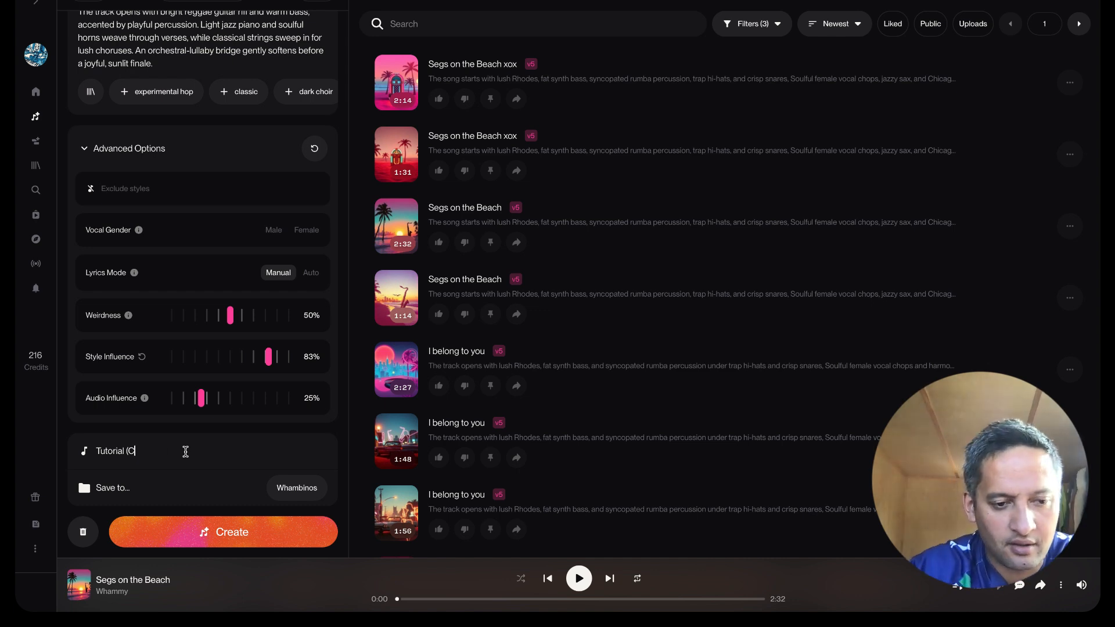
- Replace the cover's song title with "REGGAE REMIX TUTORIAL"
{"action": "key", "text": "BackSpace"}
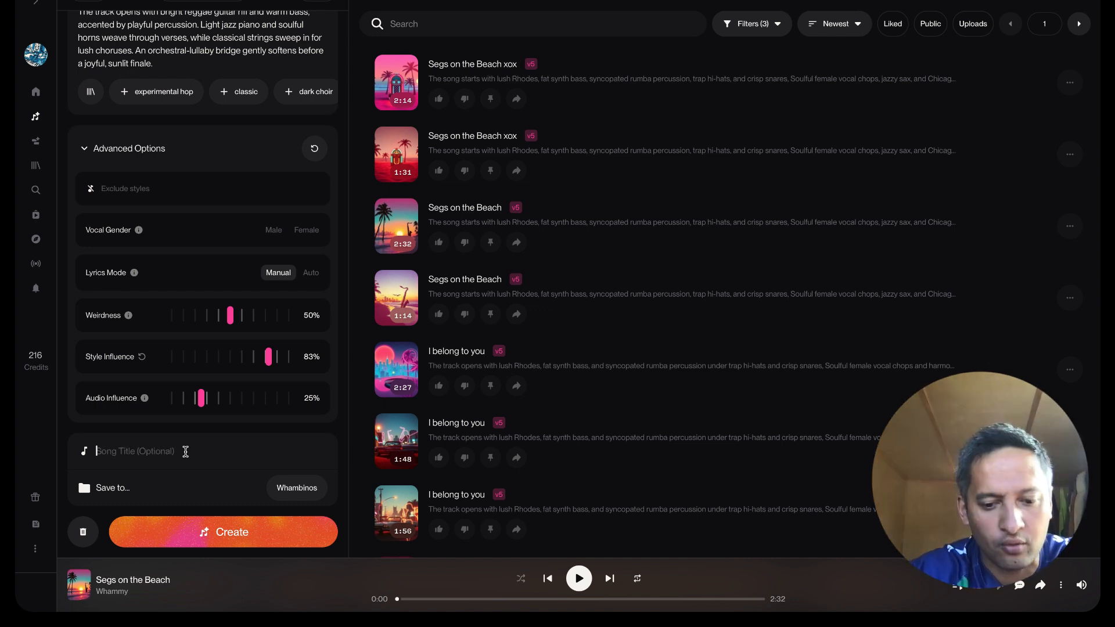
{"action": "type", "text": "REGGAE"}
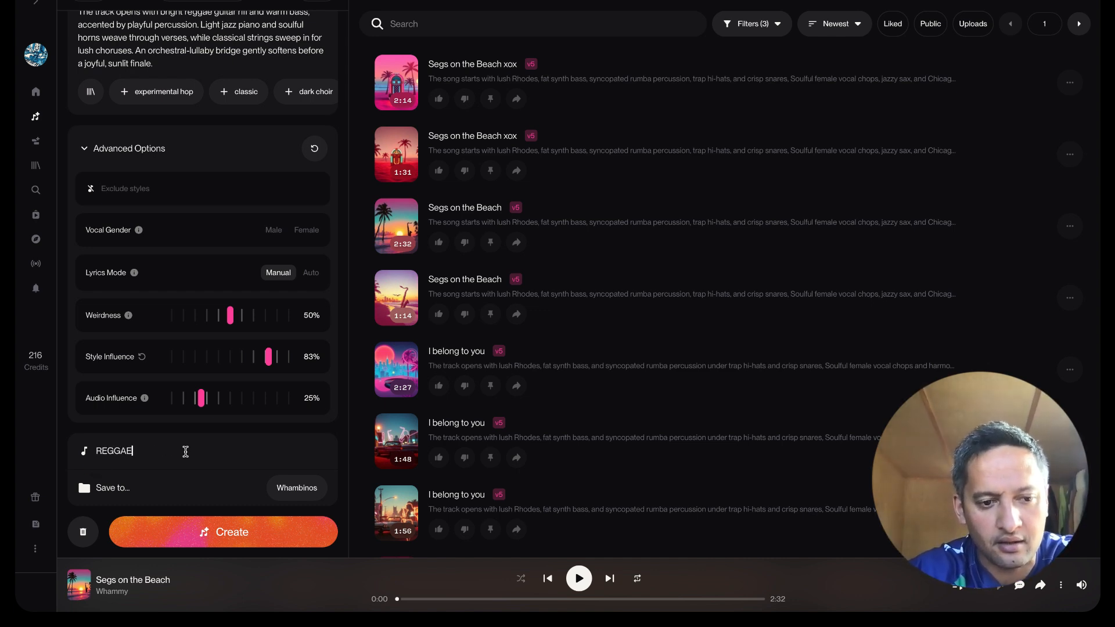
{"action": "type", "text": " REMIX TUTORIAL"}
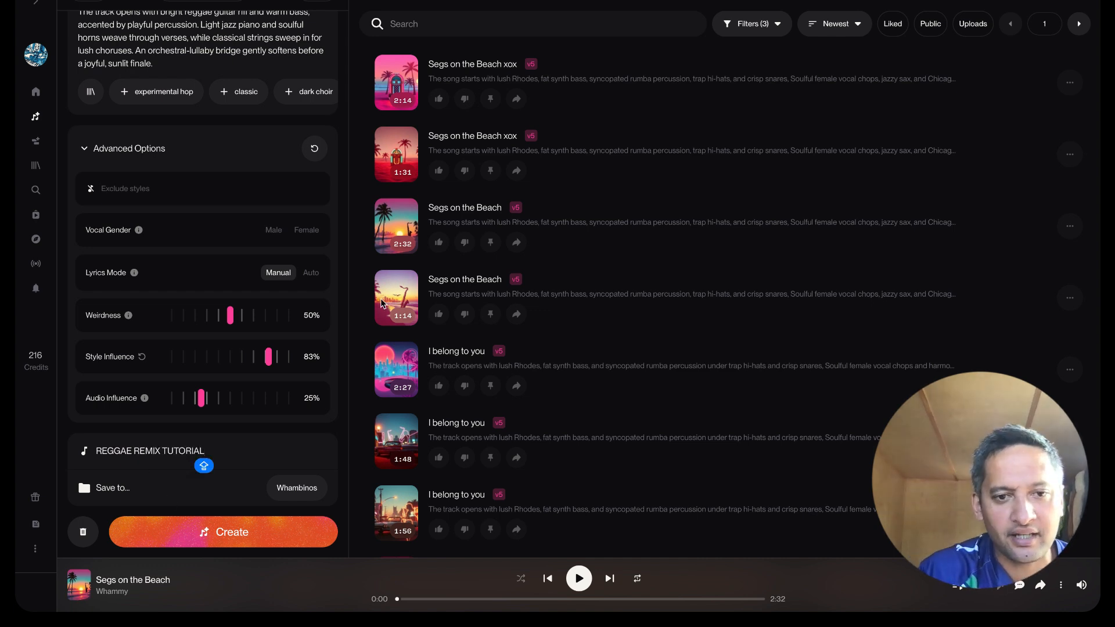
- Review the style description and advanced options, and generate the cover
{"action": "left_click", "coordinate": [342, 126]}
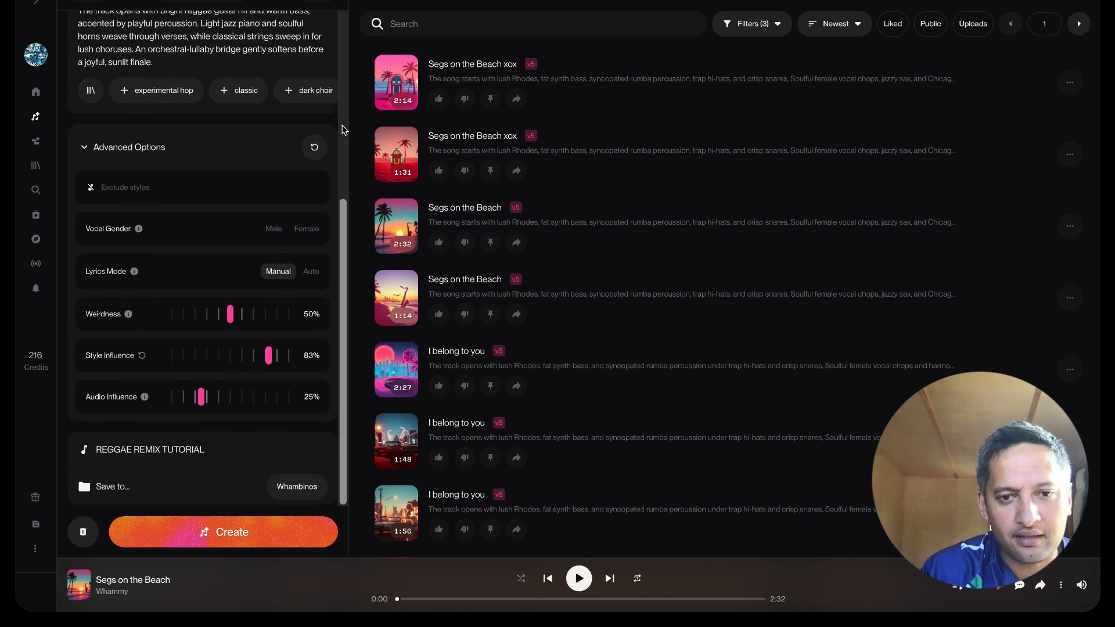
{"action": "scroll", "coordinate": [342, 129], "scroll_direction": "up", "scroll_amount": 3}
{"action": "scroll", "coordinate": [343, 129], "scroll_direction": "down", "scroll_amount": 1}
{"action": "scroll", "coordinate": [342, 129], "scroll_direction": "up", "scroll_amount": 3}
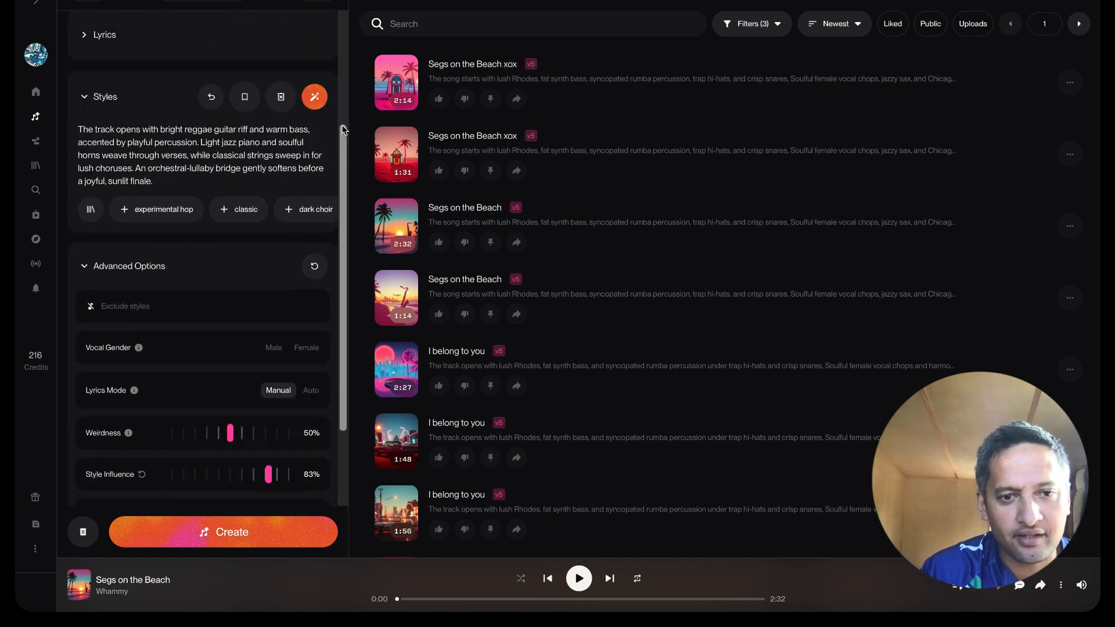
{"action": "scroll", "coordinate": [342, 129], "scroll_direction": "down", "scroll_amount": 1}
{"action": "scroll", "coordinate": [342, 129], "scroll_direction": "down", "scroll_amount": 1}
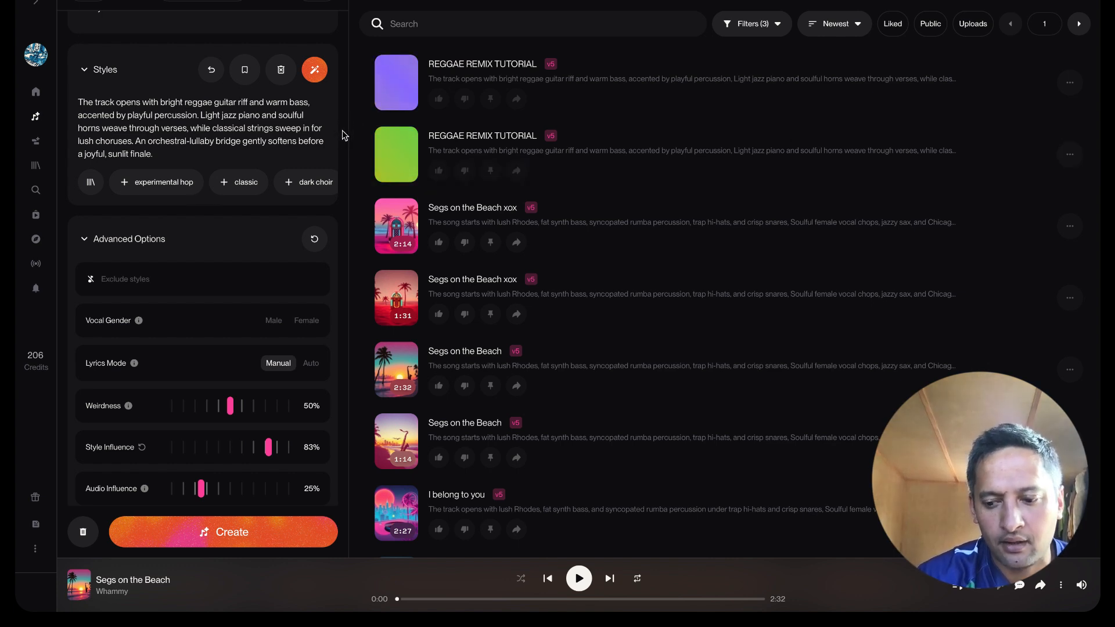
- Play the source Tutorial clip, restart it from the beginning, and pause it
{"action": "scroll", "coordinate": [343, 135], "scroll_direction": "up", "scroll_amount": 4}
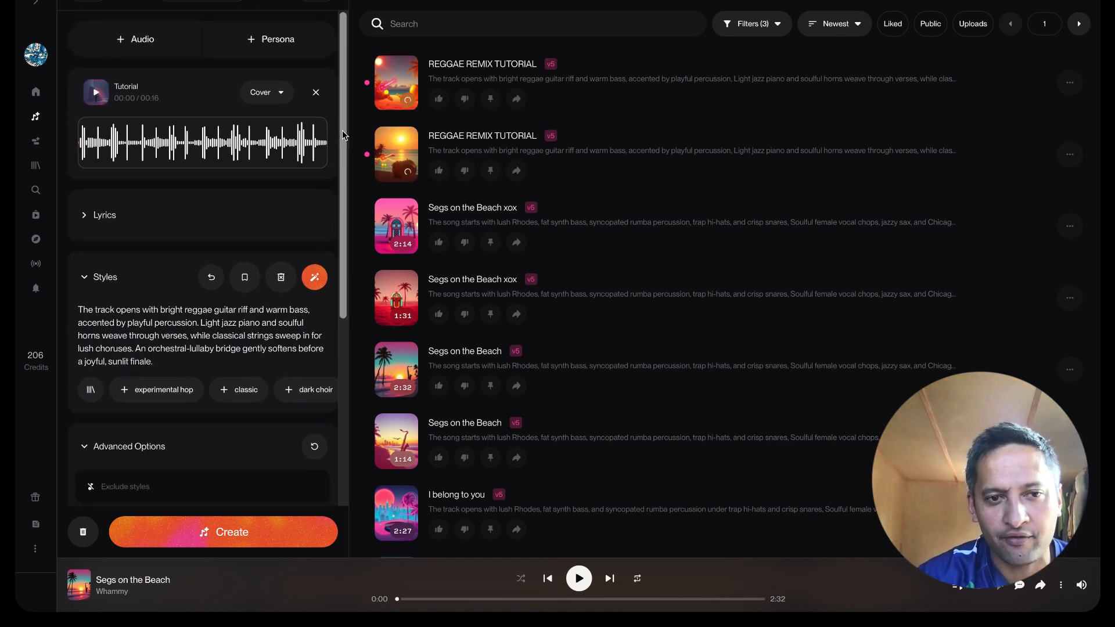
{"action": "left_click", "coordinate": [97, 95]}
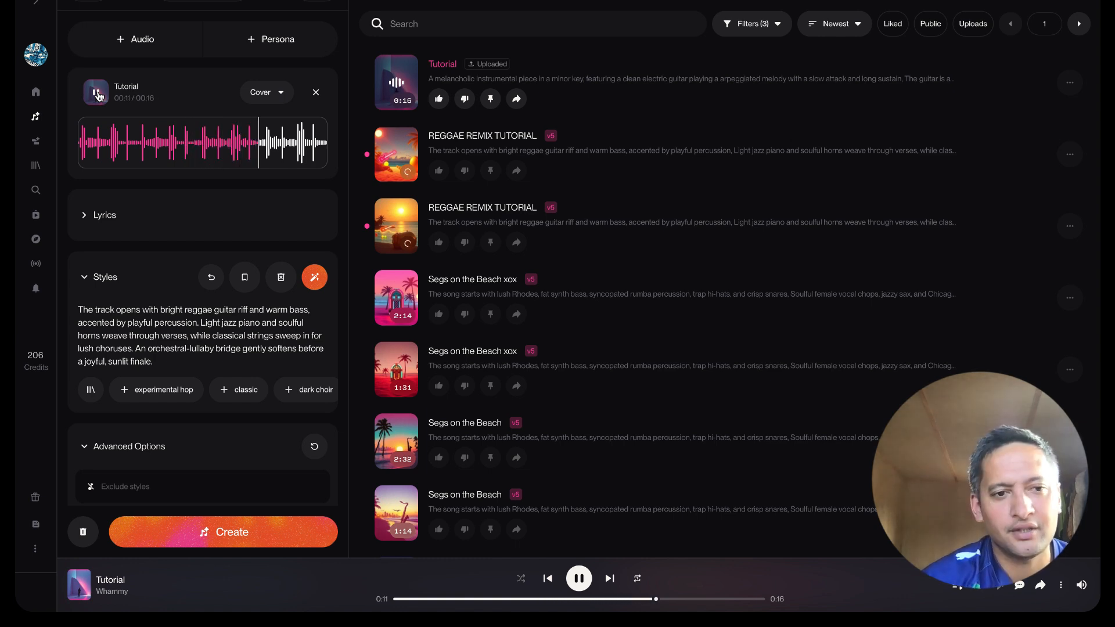
{"action": "left_click", "coordinate": [80, 148]}
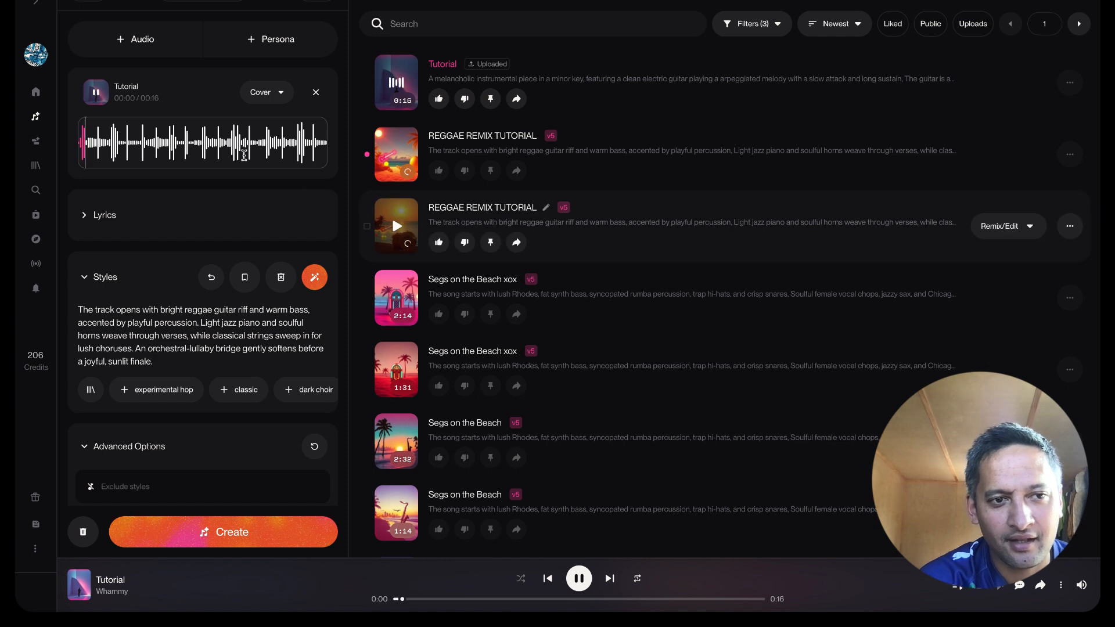
{"action": "left_click", "coordinate": [95, 98]}
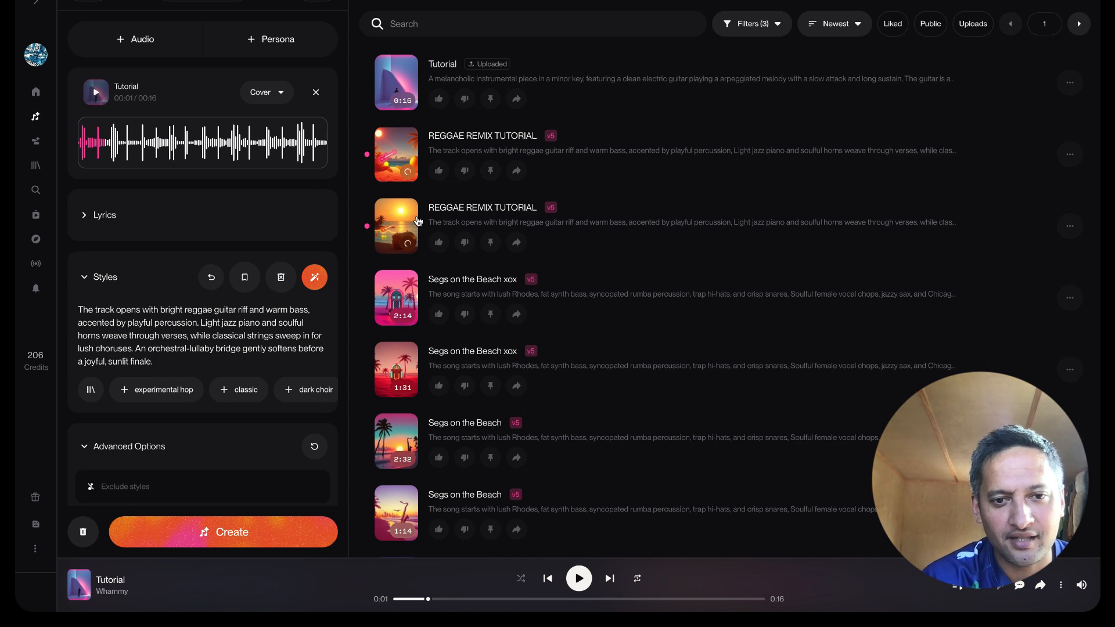
- Raise the system volume, listen to the 2:39 version of REGGAE REMIX TUTORIAL, and pause it
{"action": "mouse_move", "coordinate": [400, 228]}
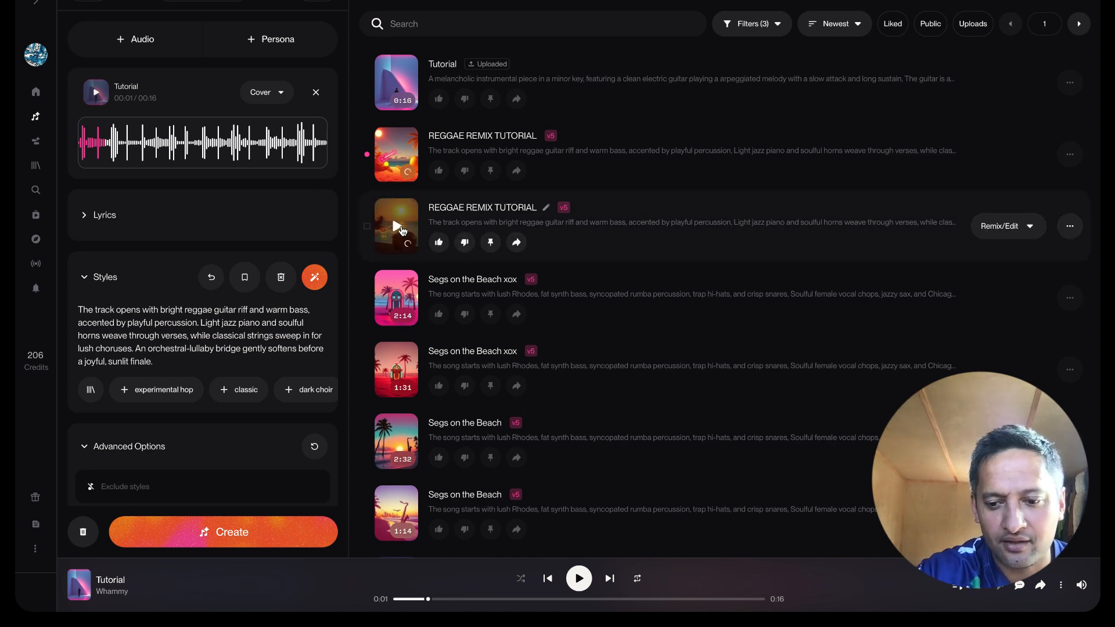
{"action": "key", "text": "XF86AudioRaiseVolume"}
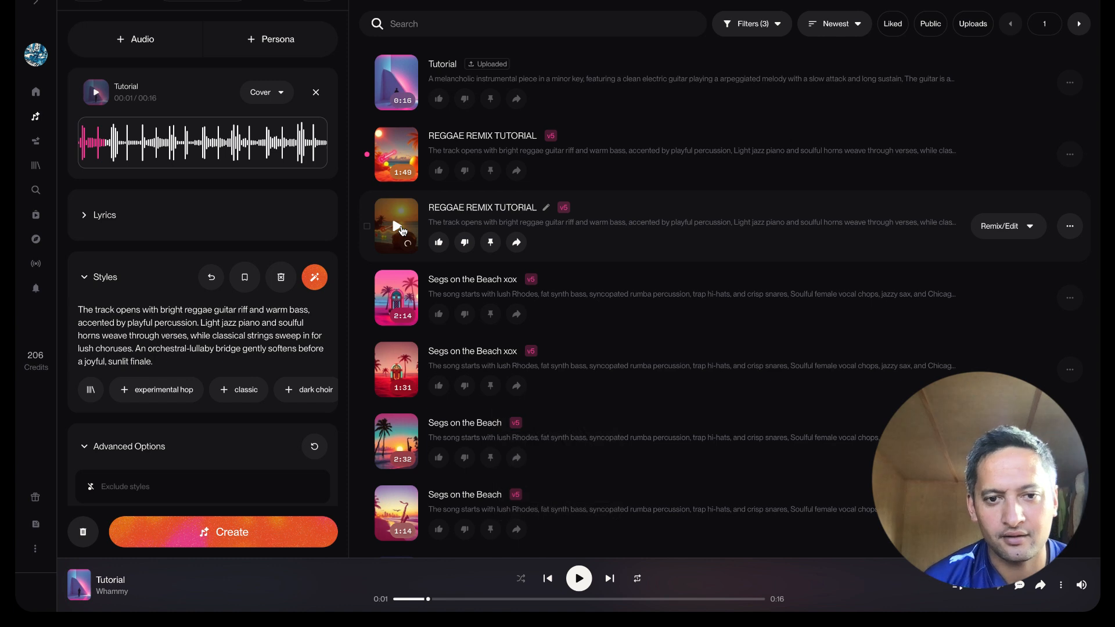
{"action": "left_click", "coordinate": [402, 230]}
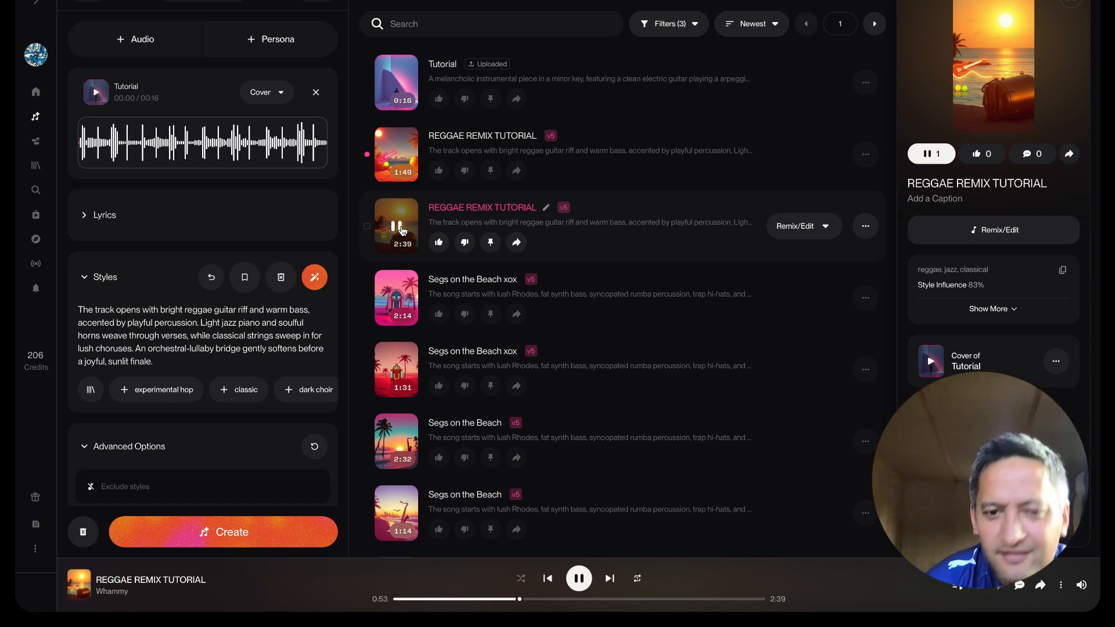
{"action": "left_click", "coordinate": [401, 231]}
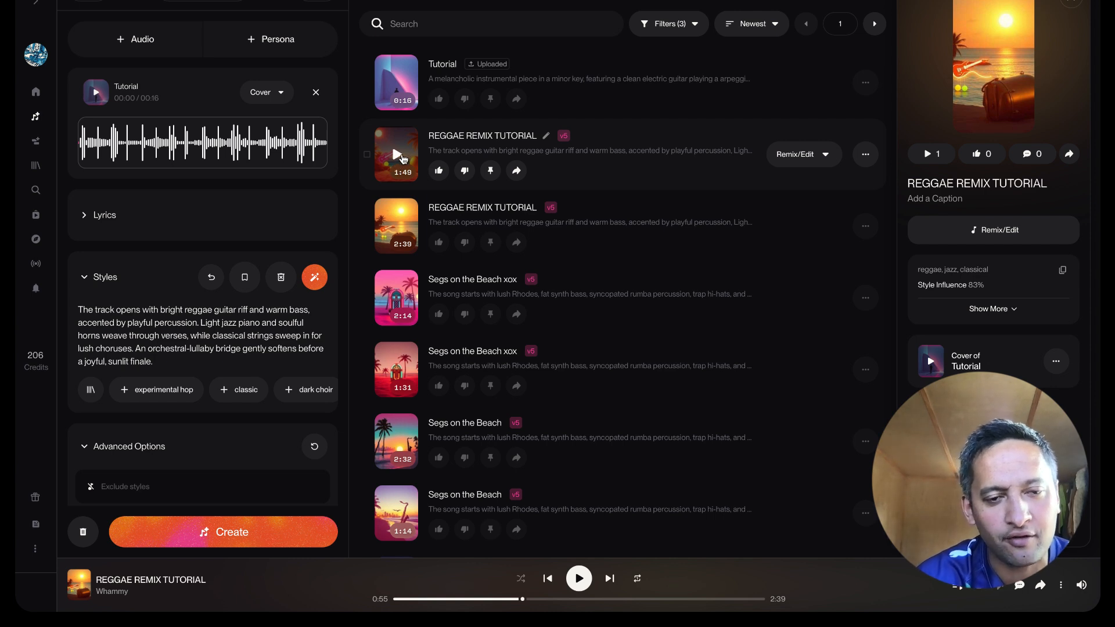
- Listen to the 1:49 version of REGGAE REMIX TUTORIAL, pause it, and switch to the desktop
{"action": "left_click", "coordinate": [398, 155]}
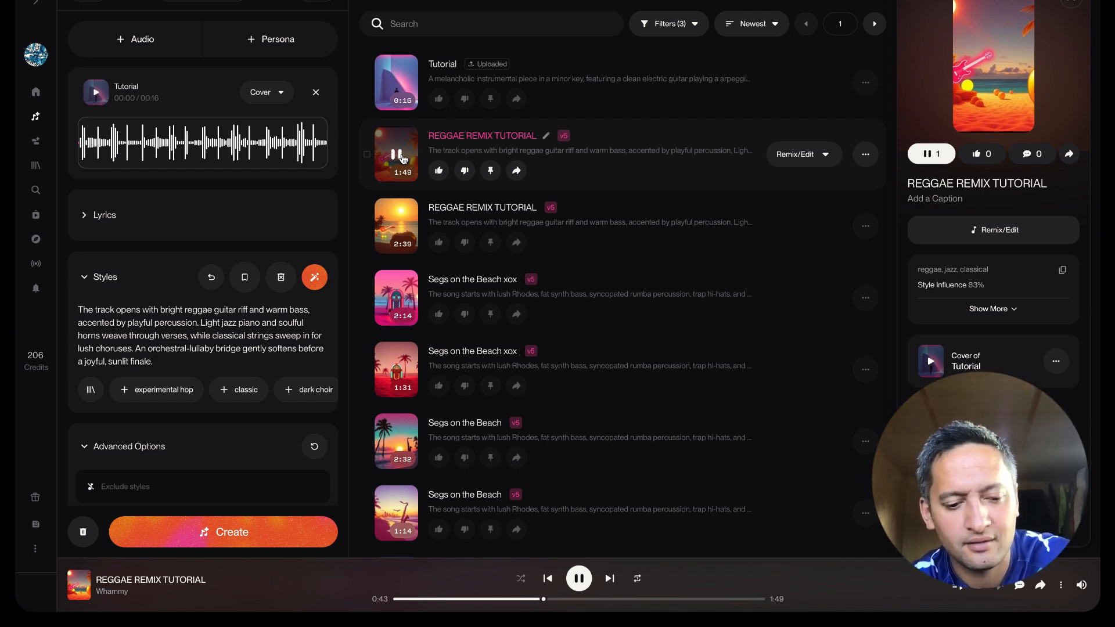
{"action": "left_click", "coordinate": [403, 158]}
{"action": "key", "text": "ctrl+Left"}
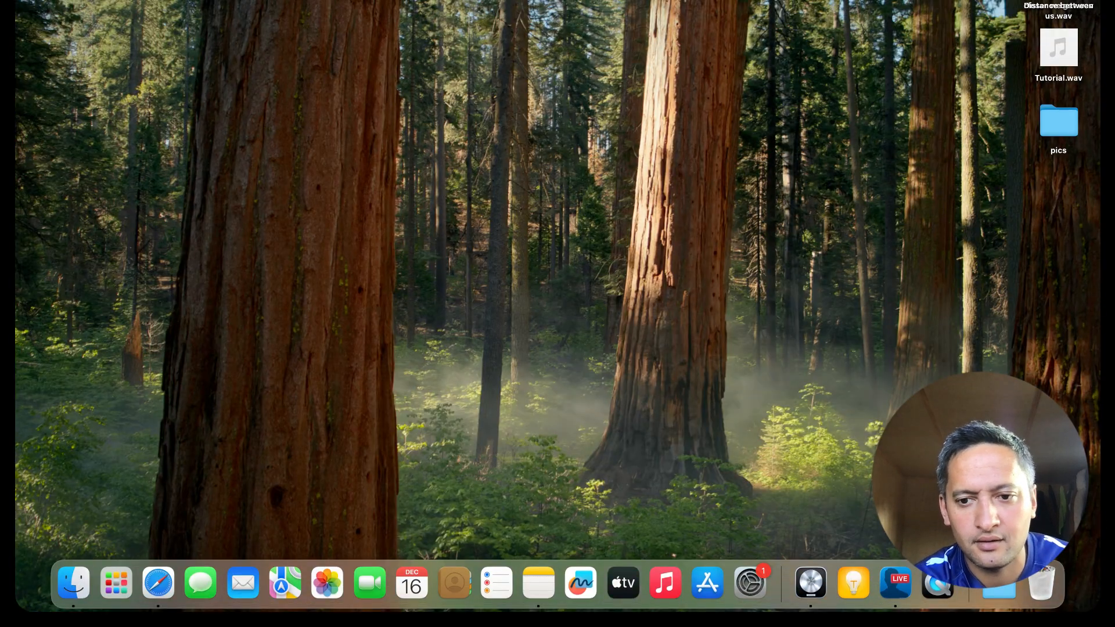